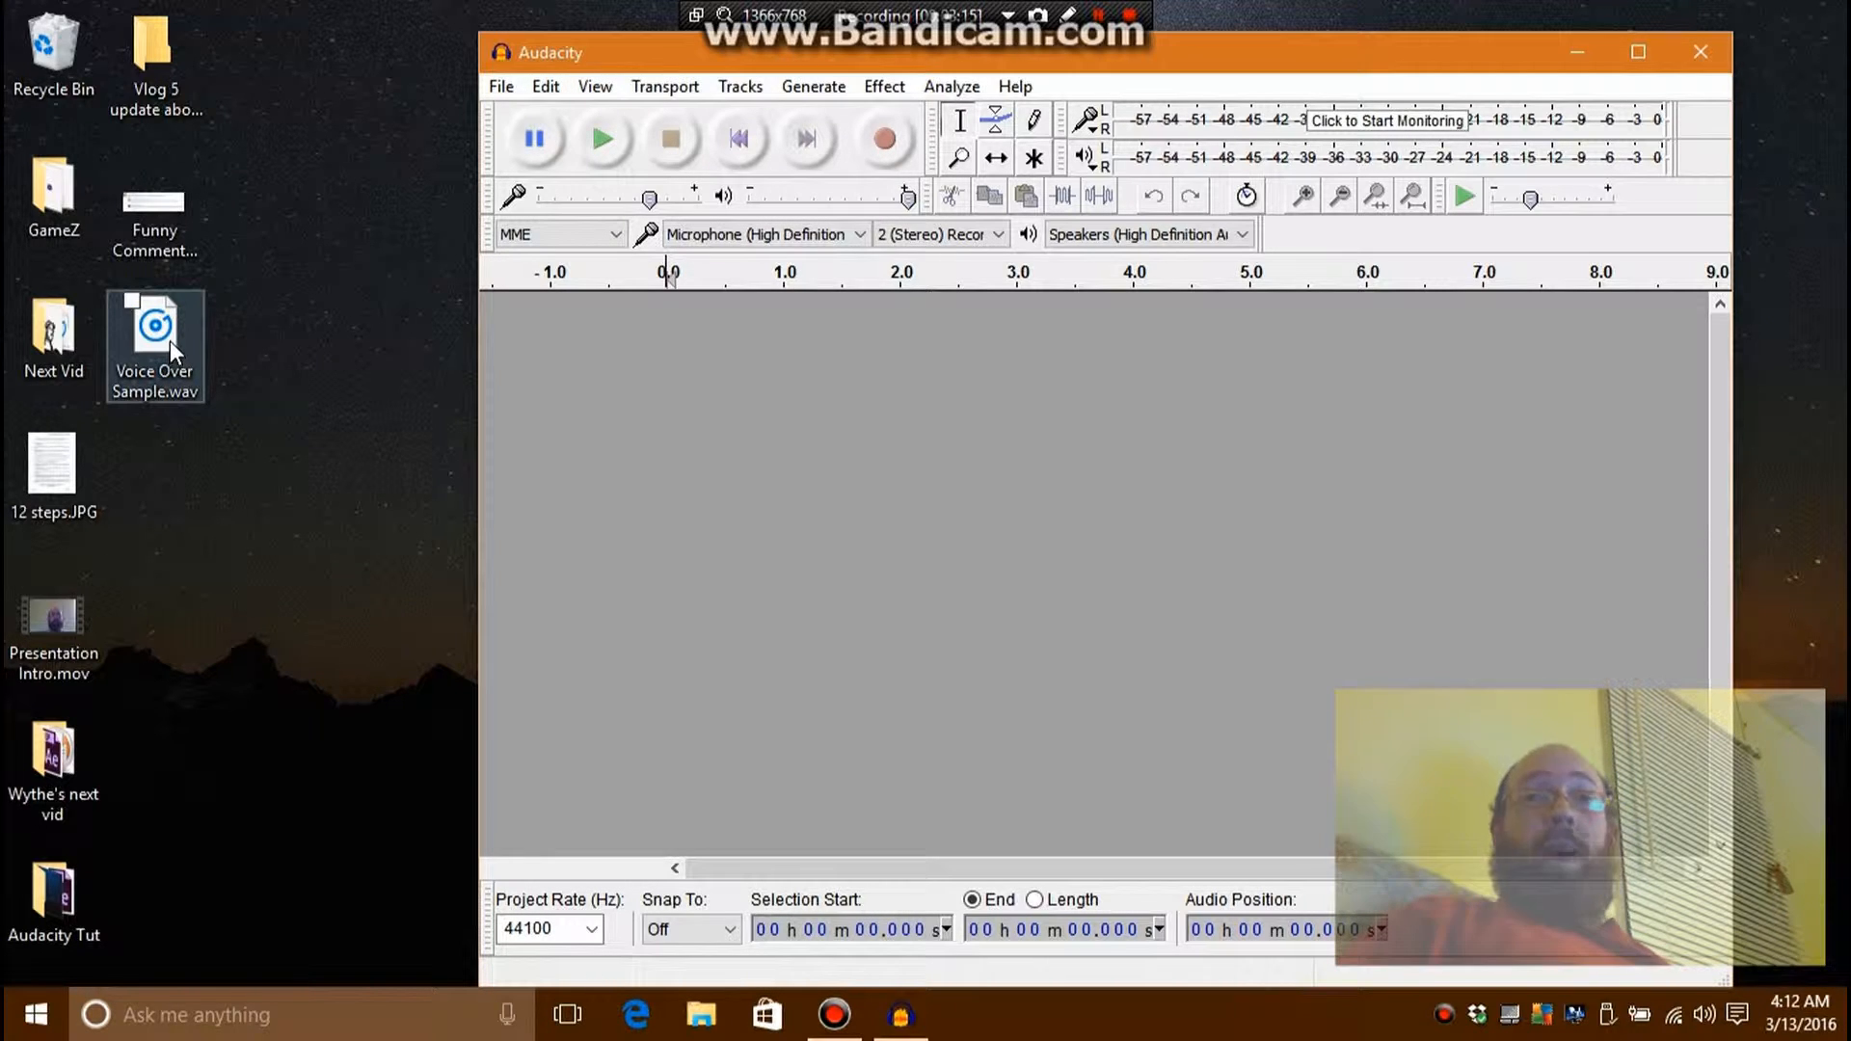
- Import Voice Over Sample.wav from the desktop as a copy made before editing, and maximize the editor window
left_click_drag(166, 339, 790, 460)
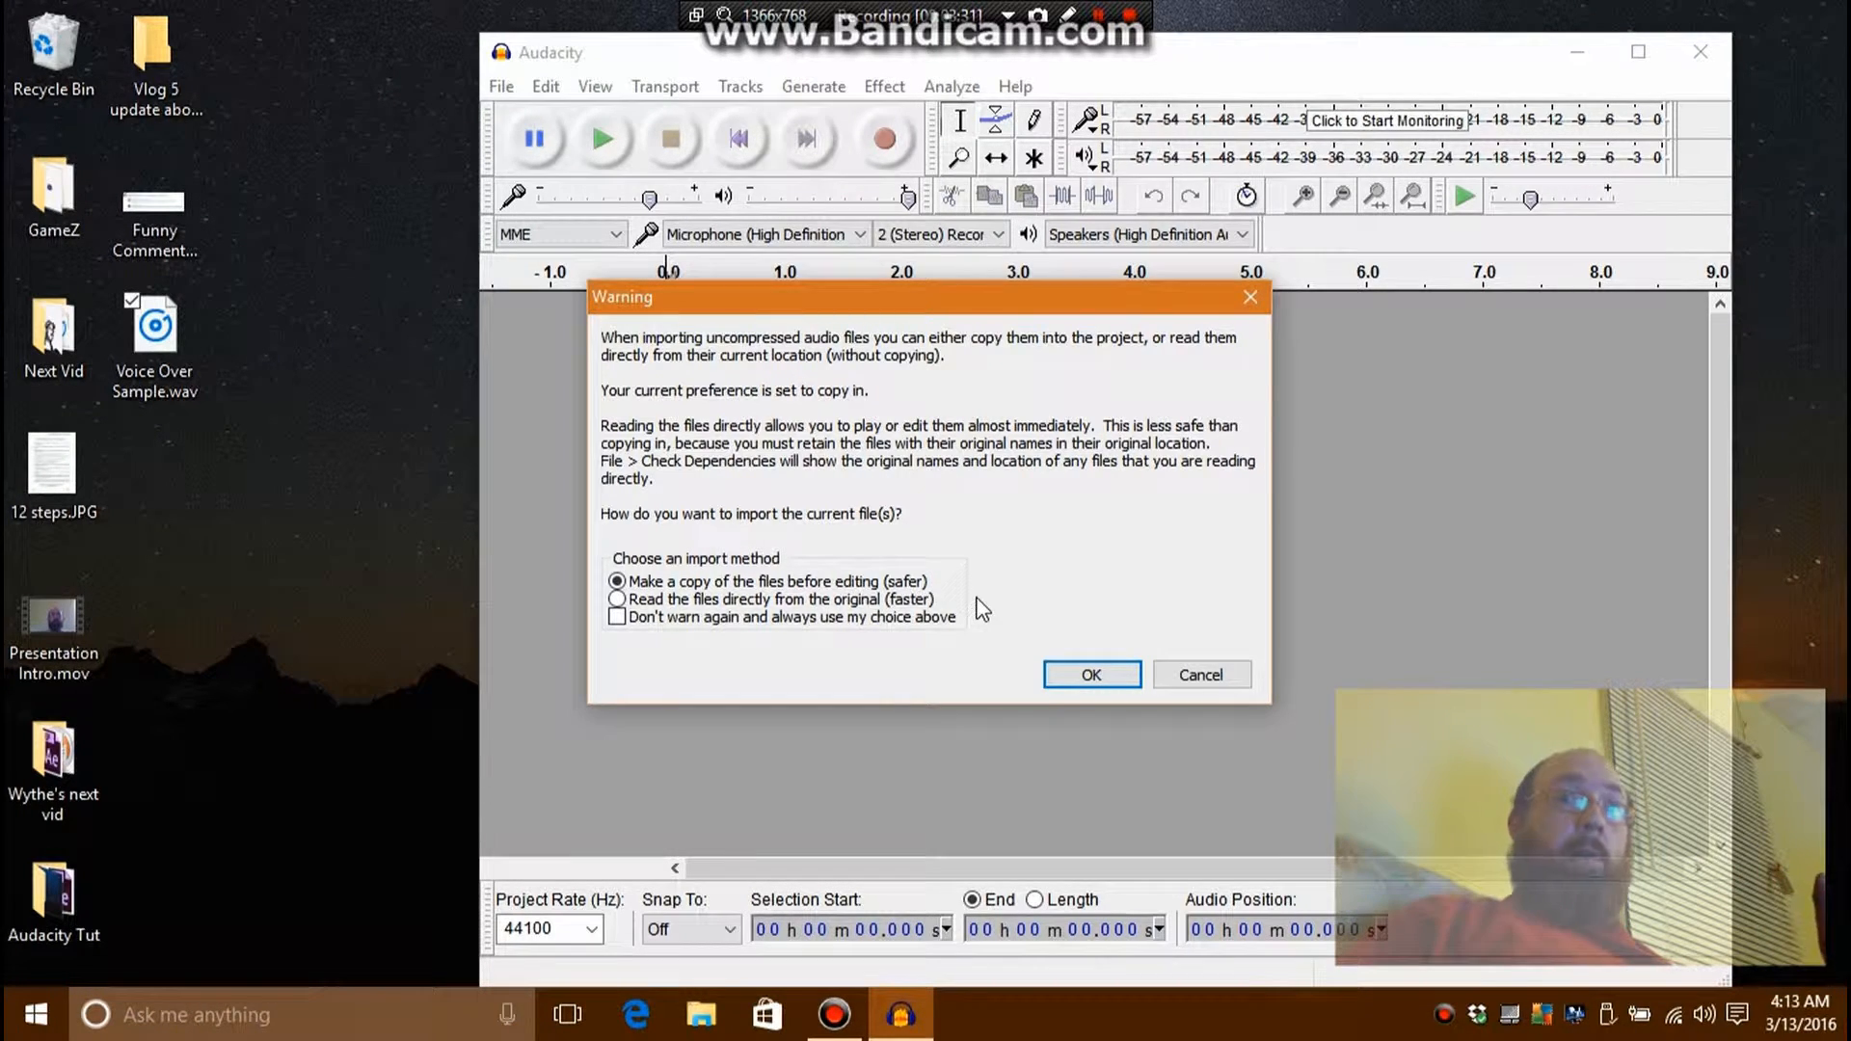
left_click(1094, 675)
left_click_drag(1273, 27, 1235, 2)
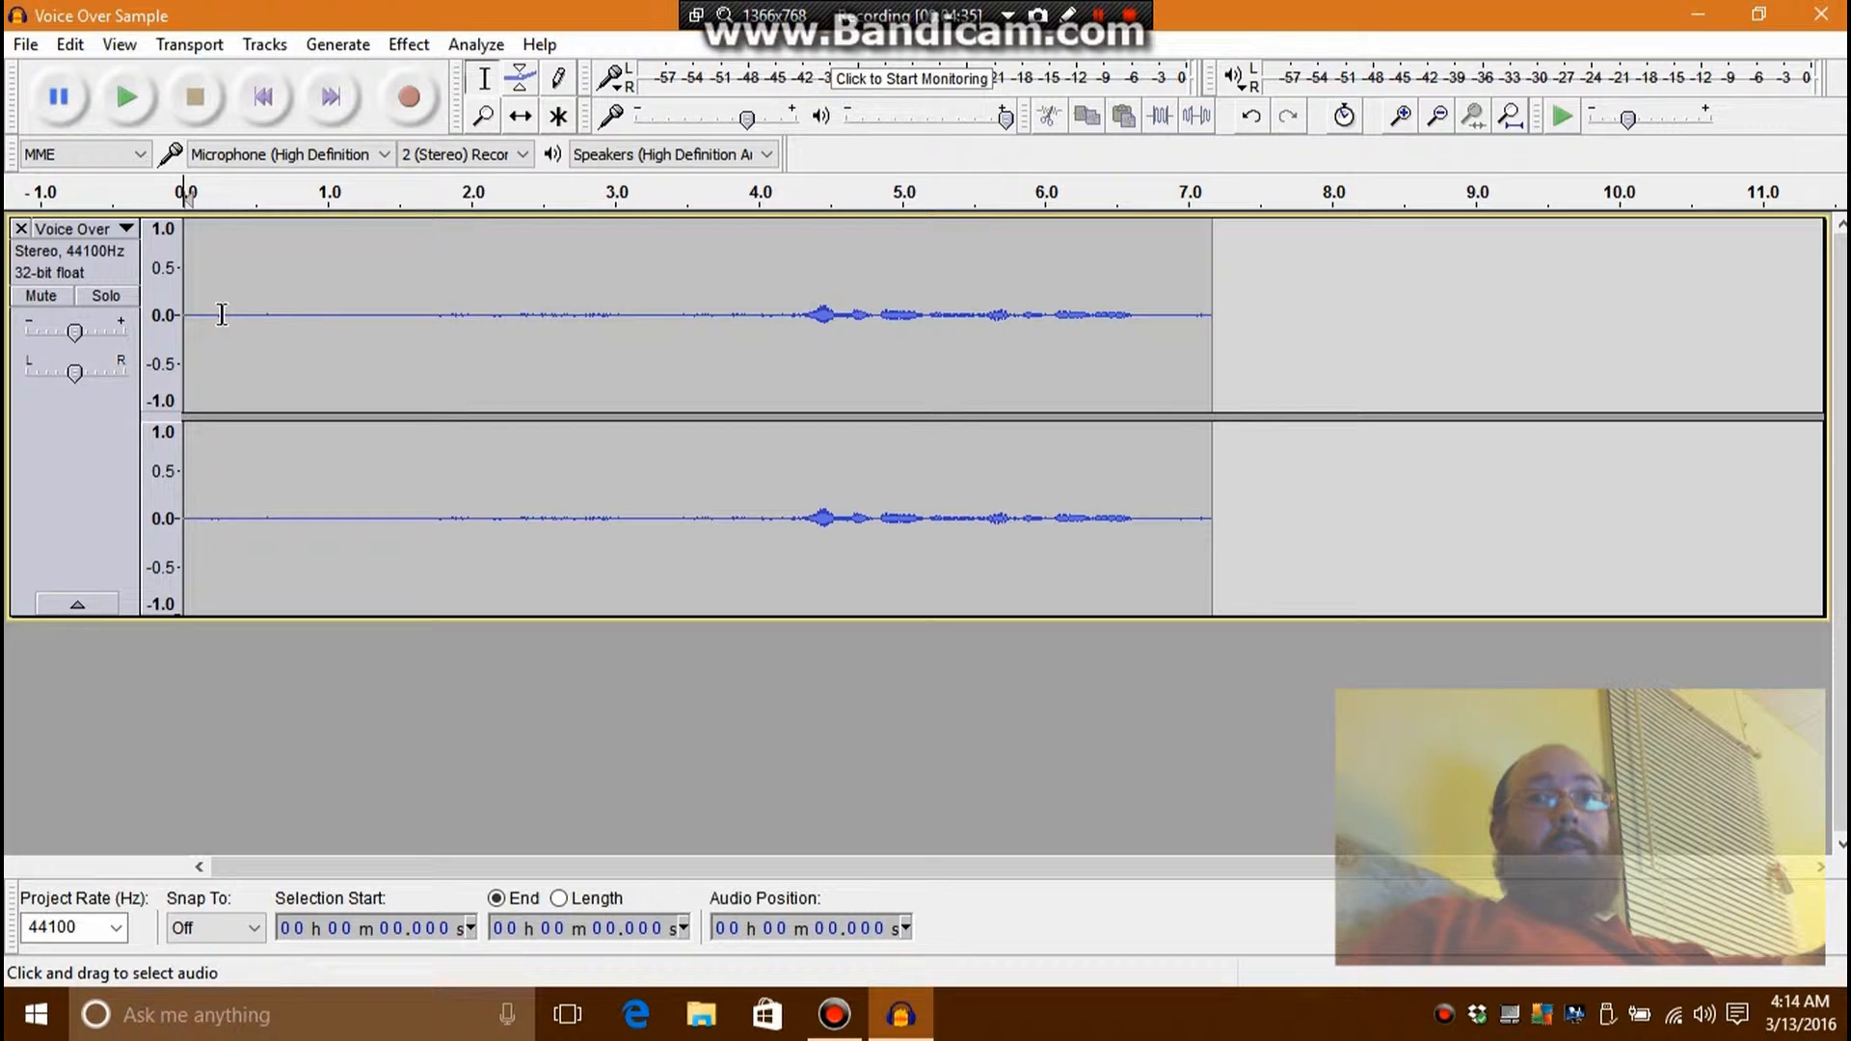
- Capture a noise profile from the quiet stretch between about 0.24 and 3.0 seconds
left_click_drag(220, 314, 611, 328)
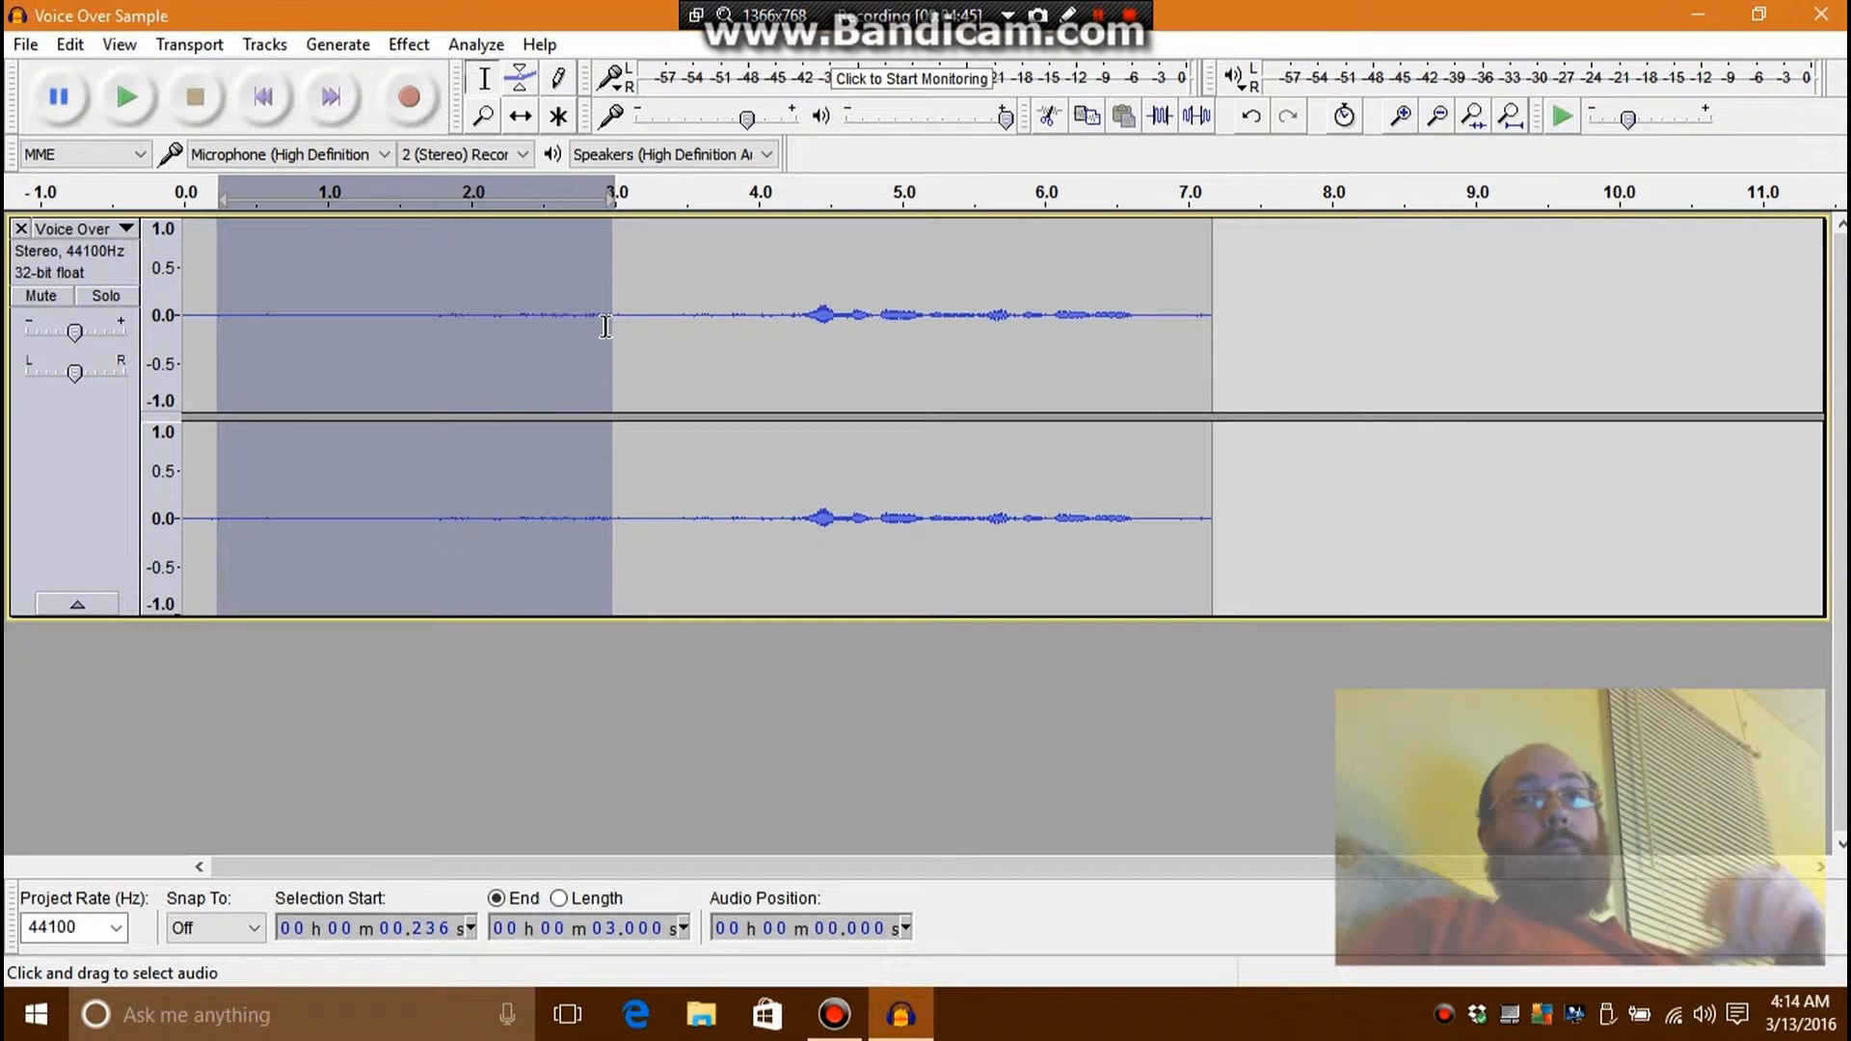
left_click(413, 47)
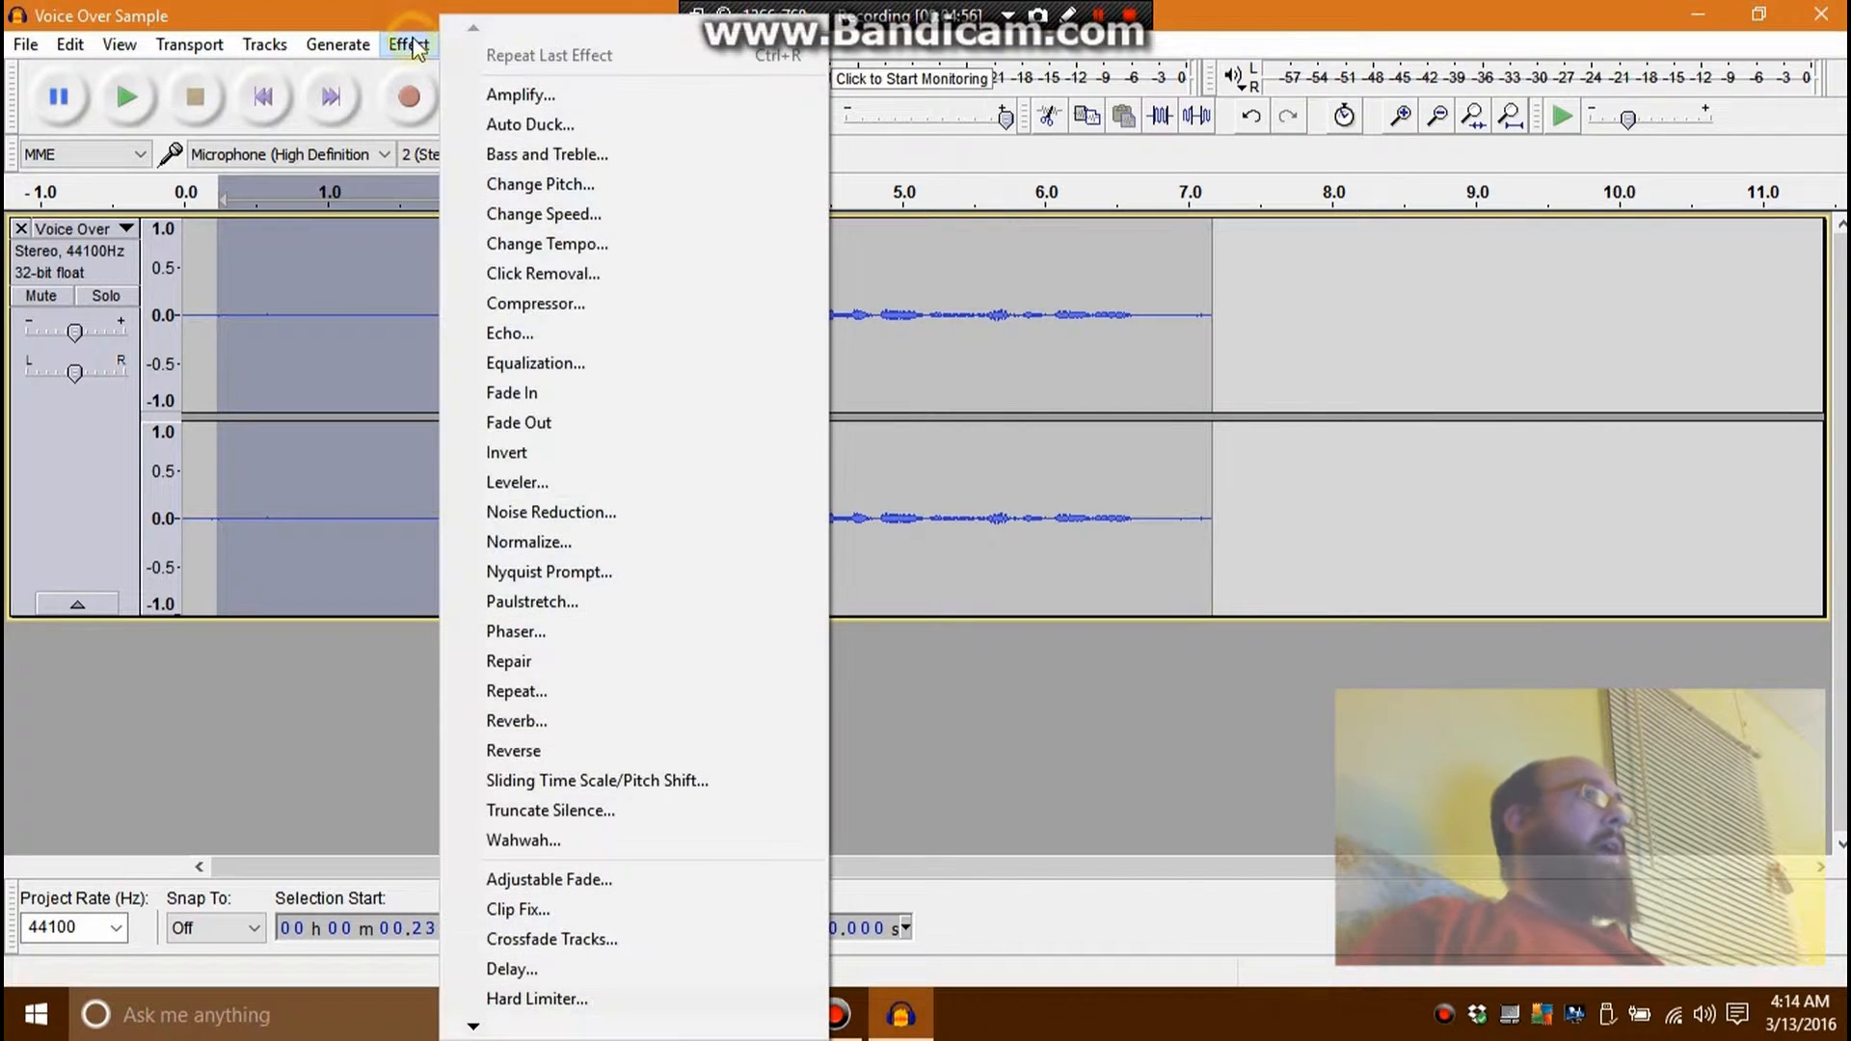
left_click(628, 512)
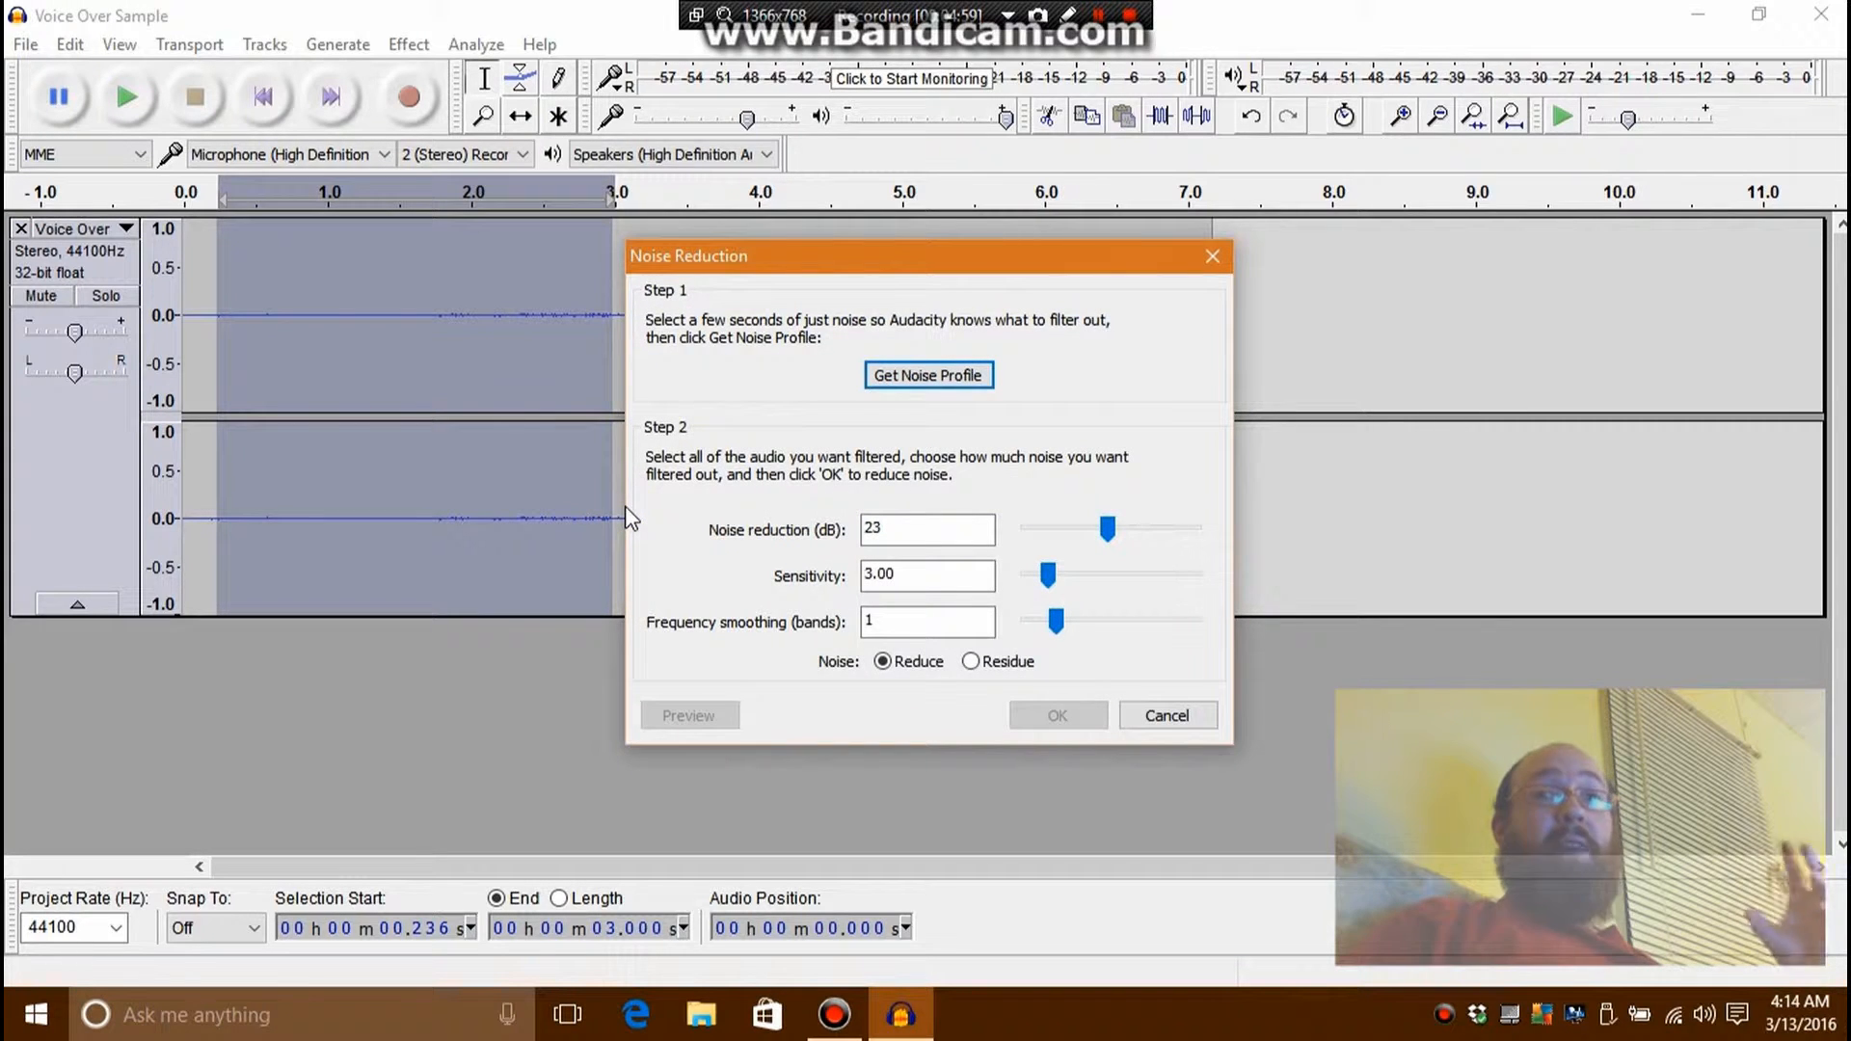
left_click(958, 380)
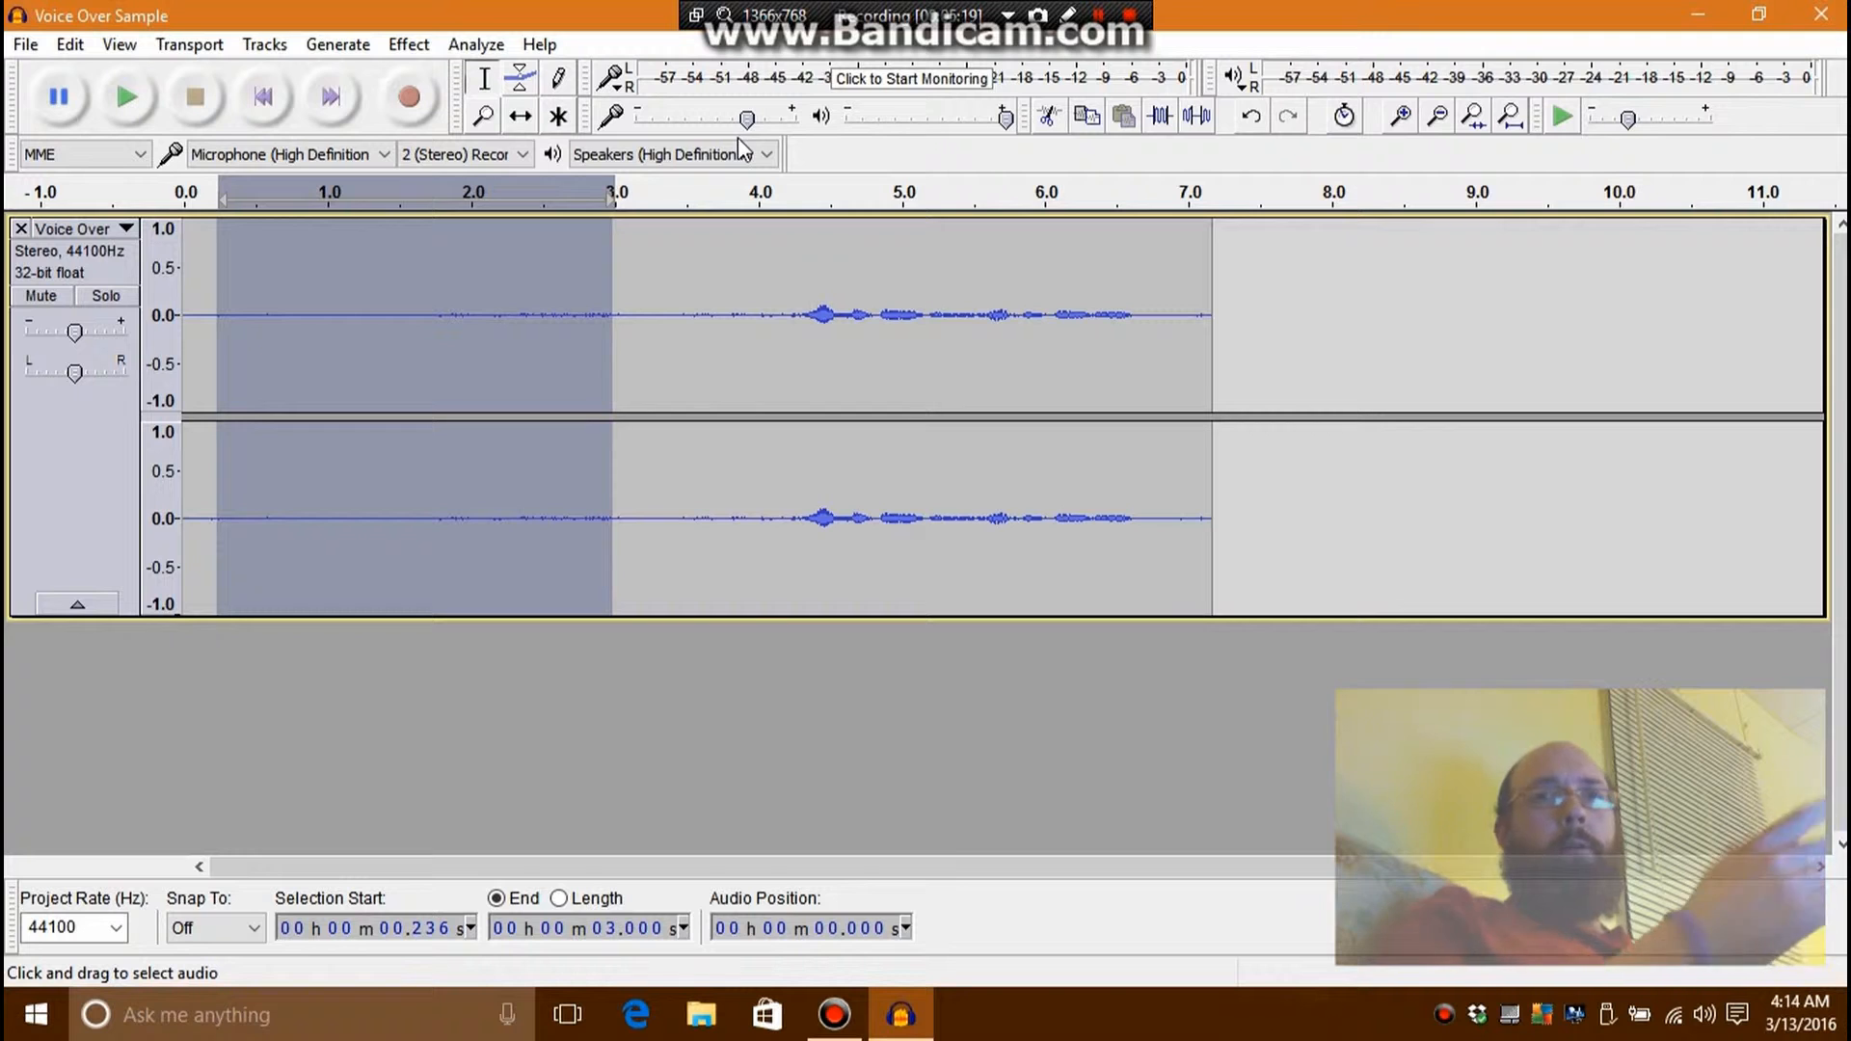
- Try Noise Reduction on the entire track, inspect the speech section, and undo the effect
key("ctrl")
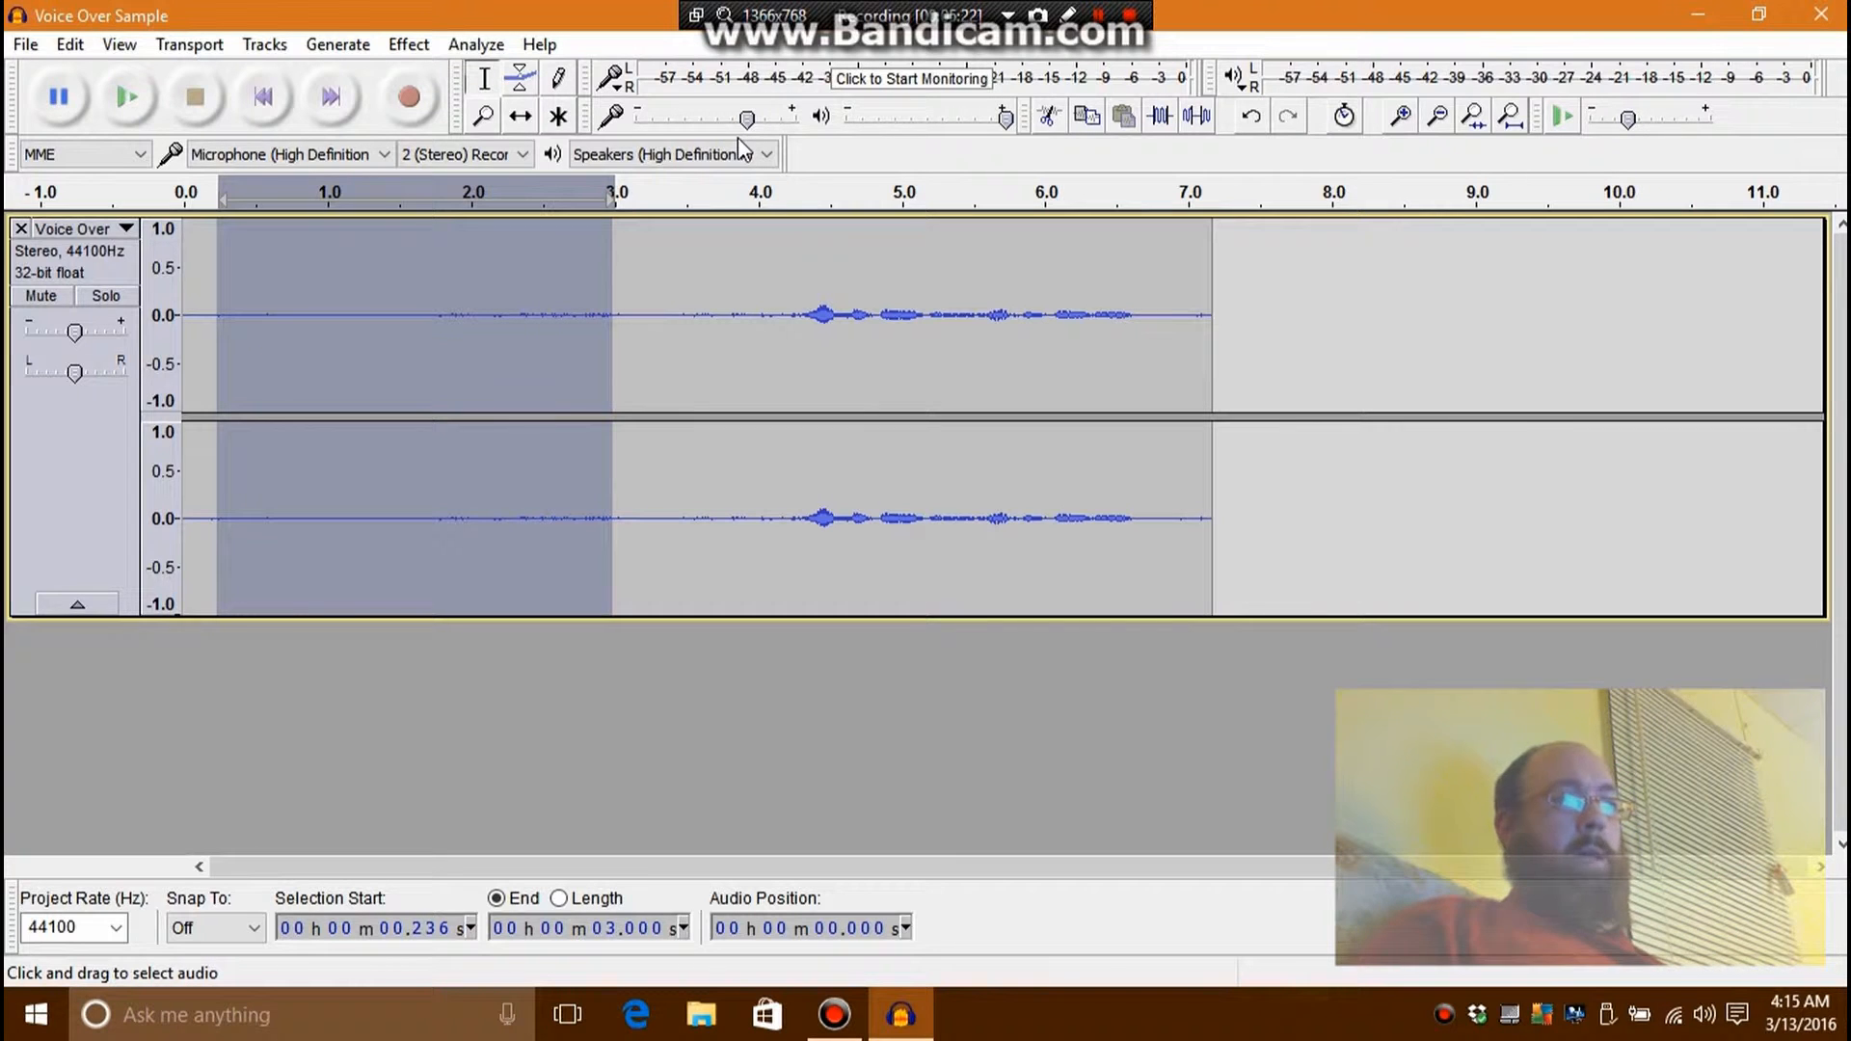
key("ctrl+a")
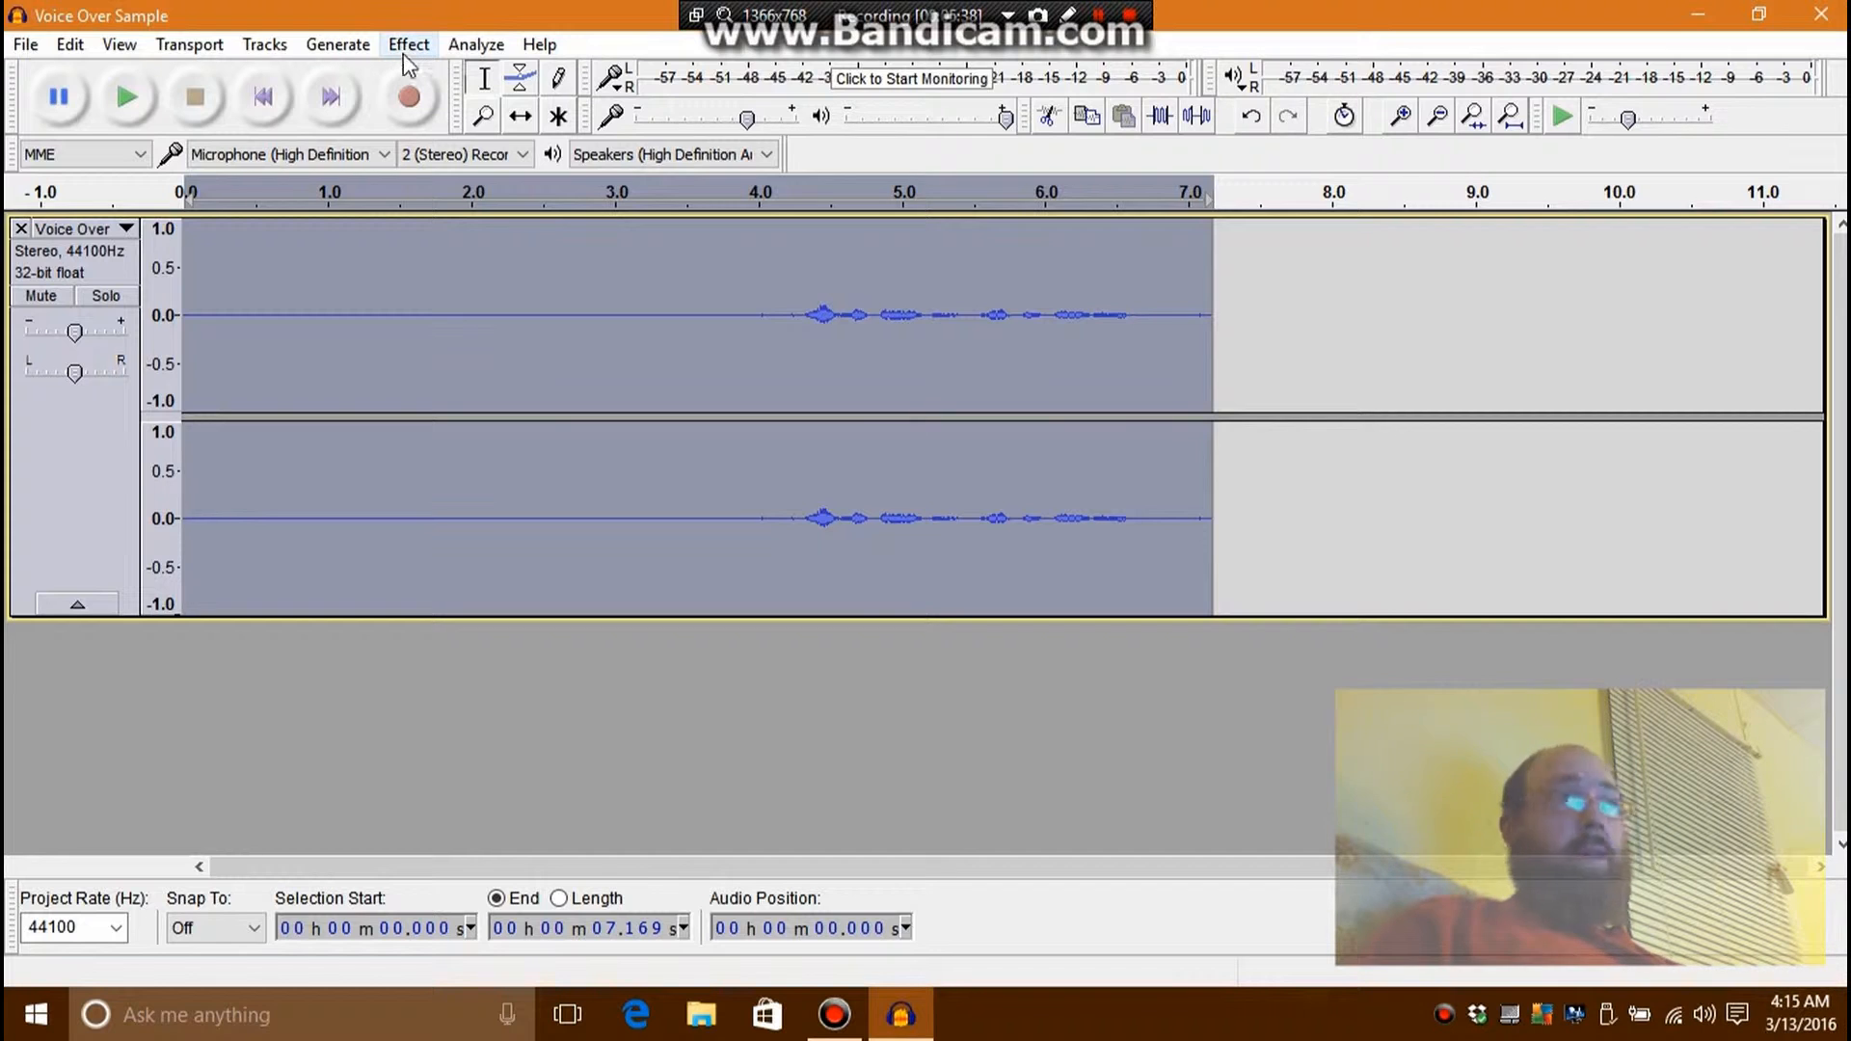
left_click(772, 324)
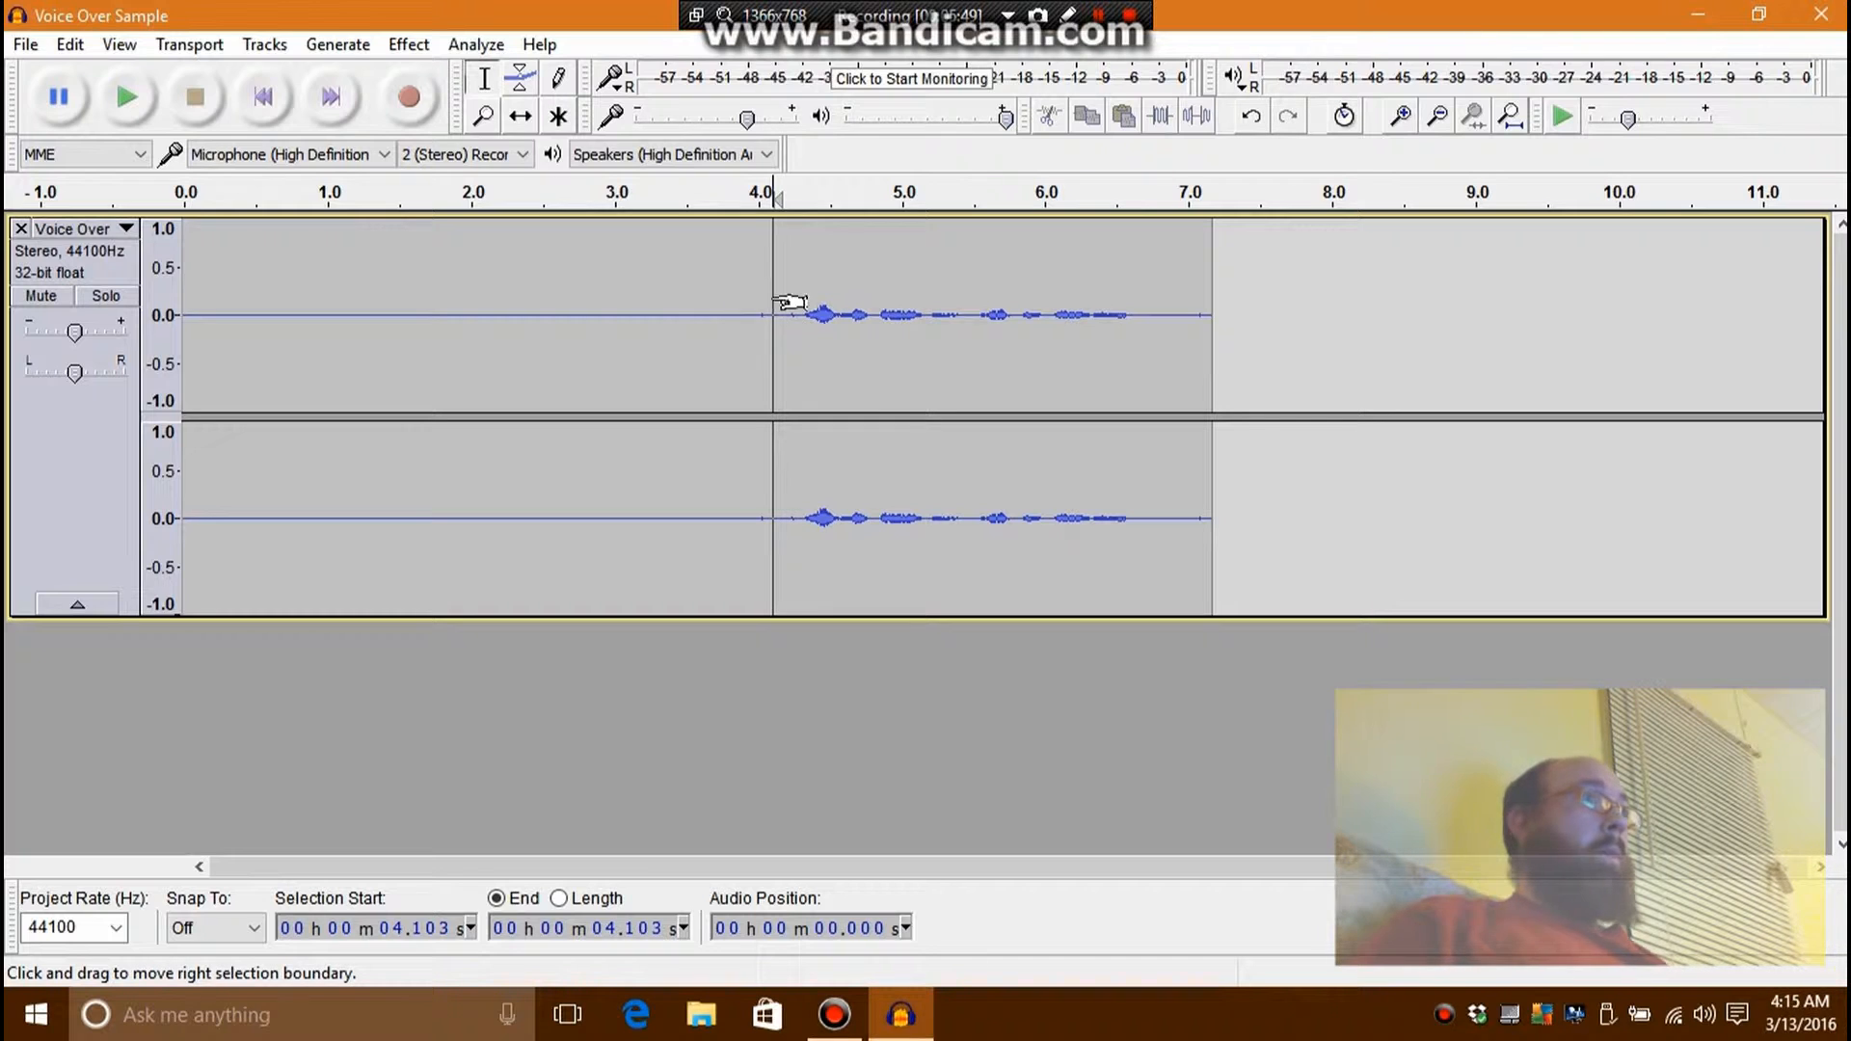
left_click_drag(784, 334, 935, 333)
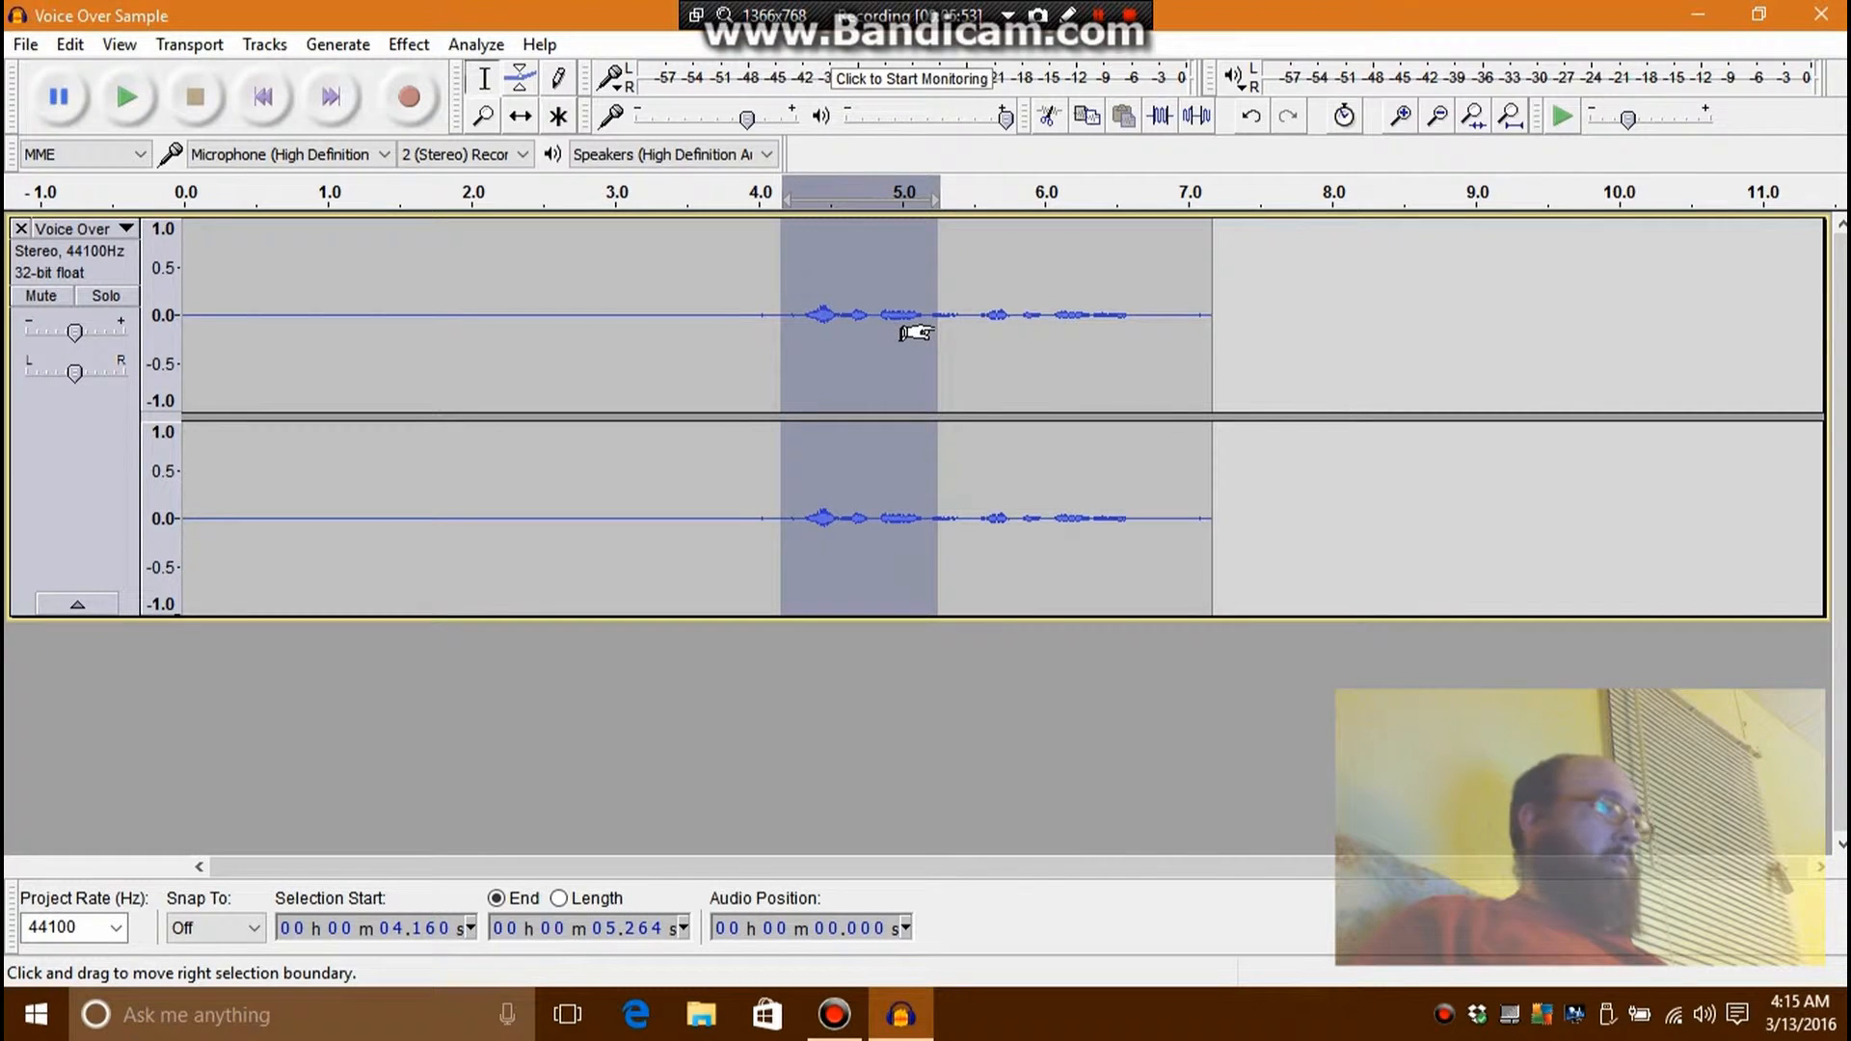
key("ctrl+z")
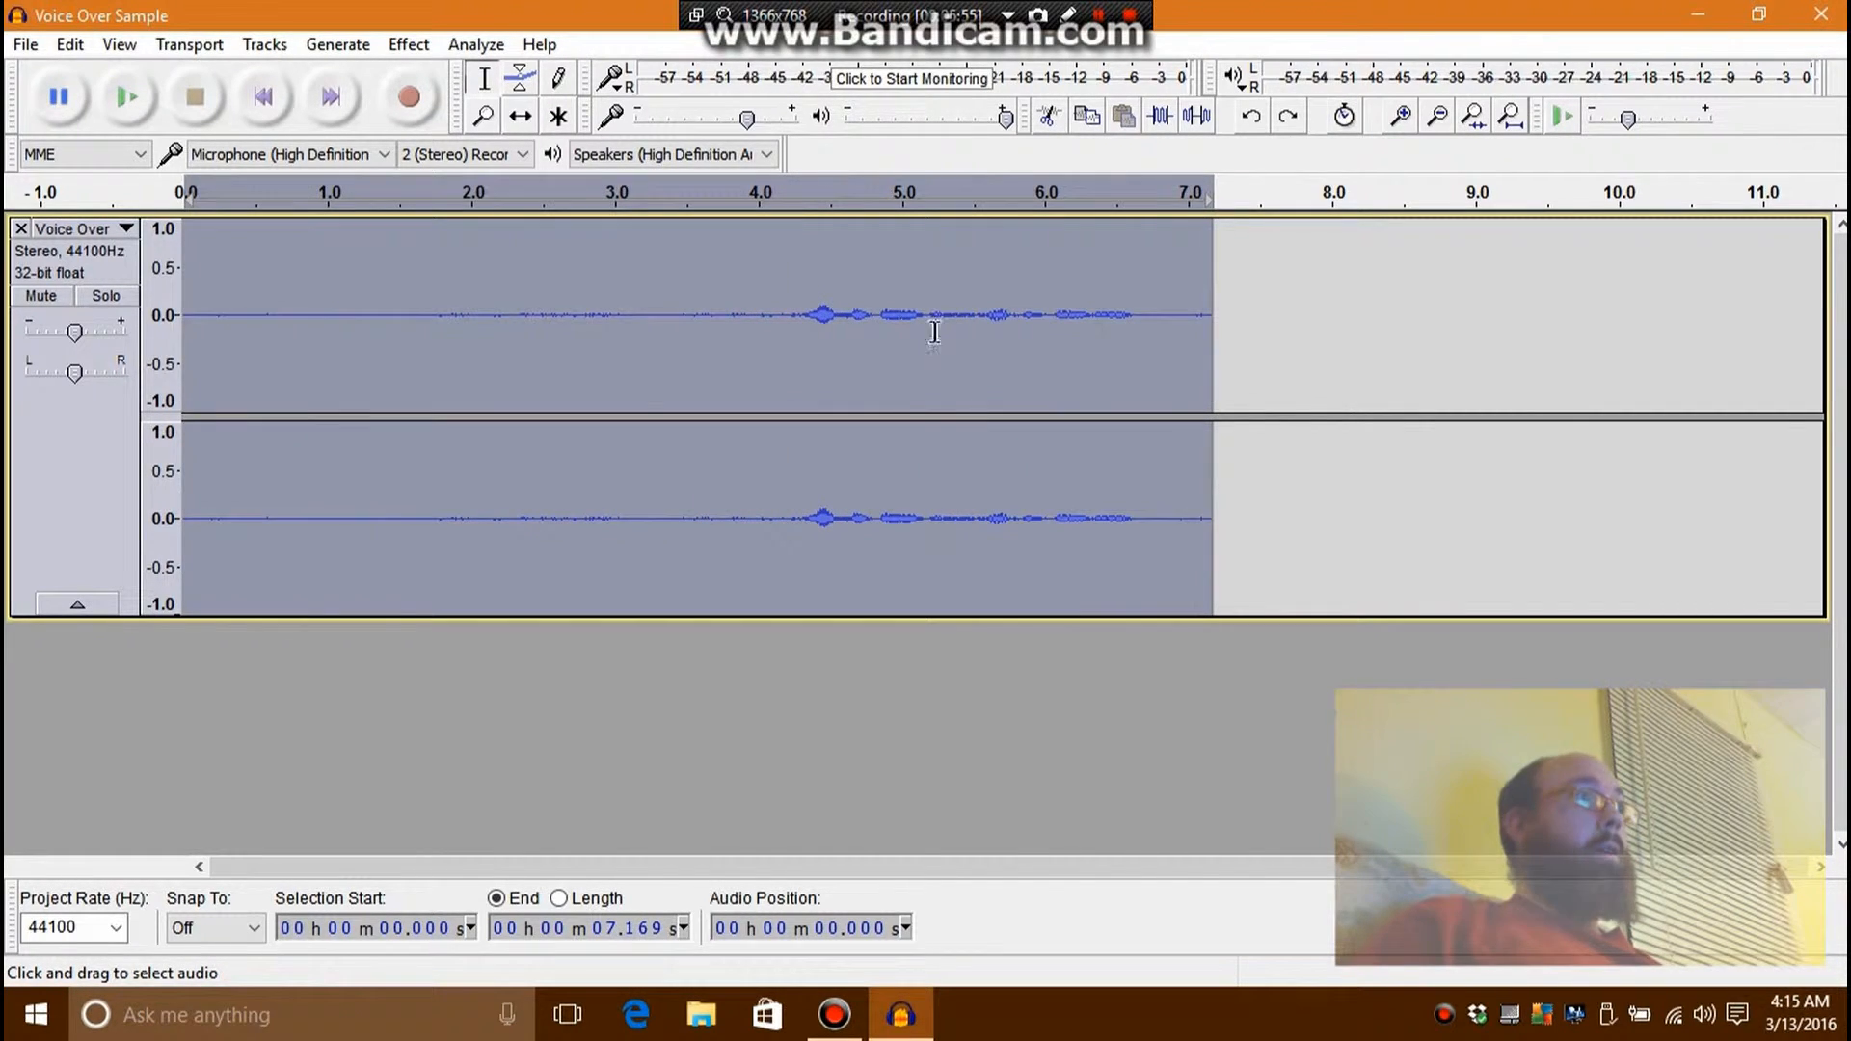
key("ctrl+z")
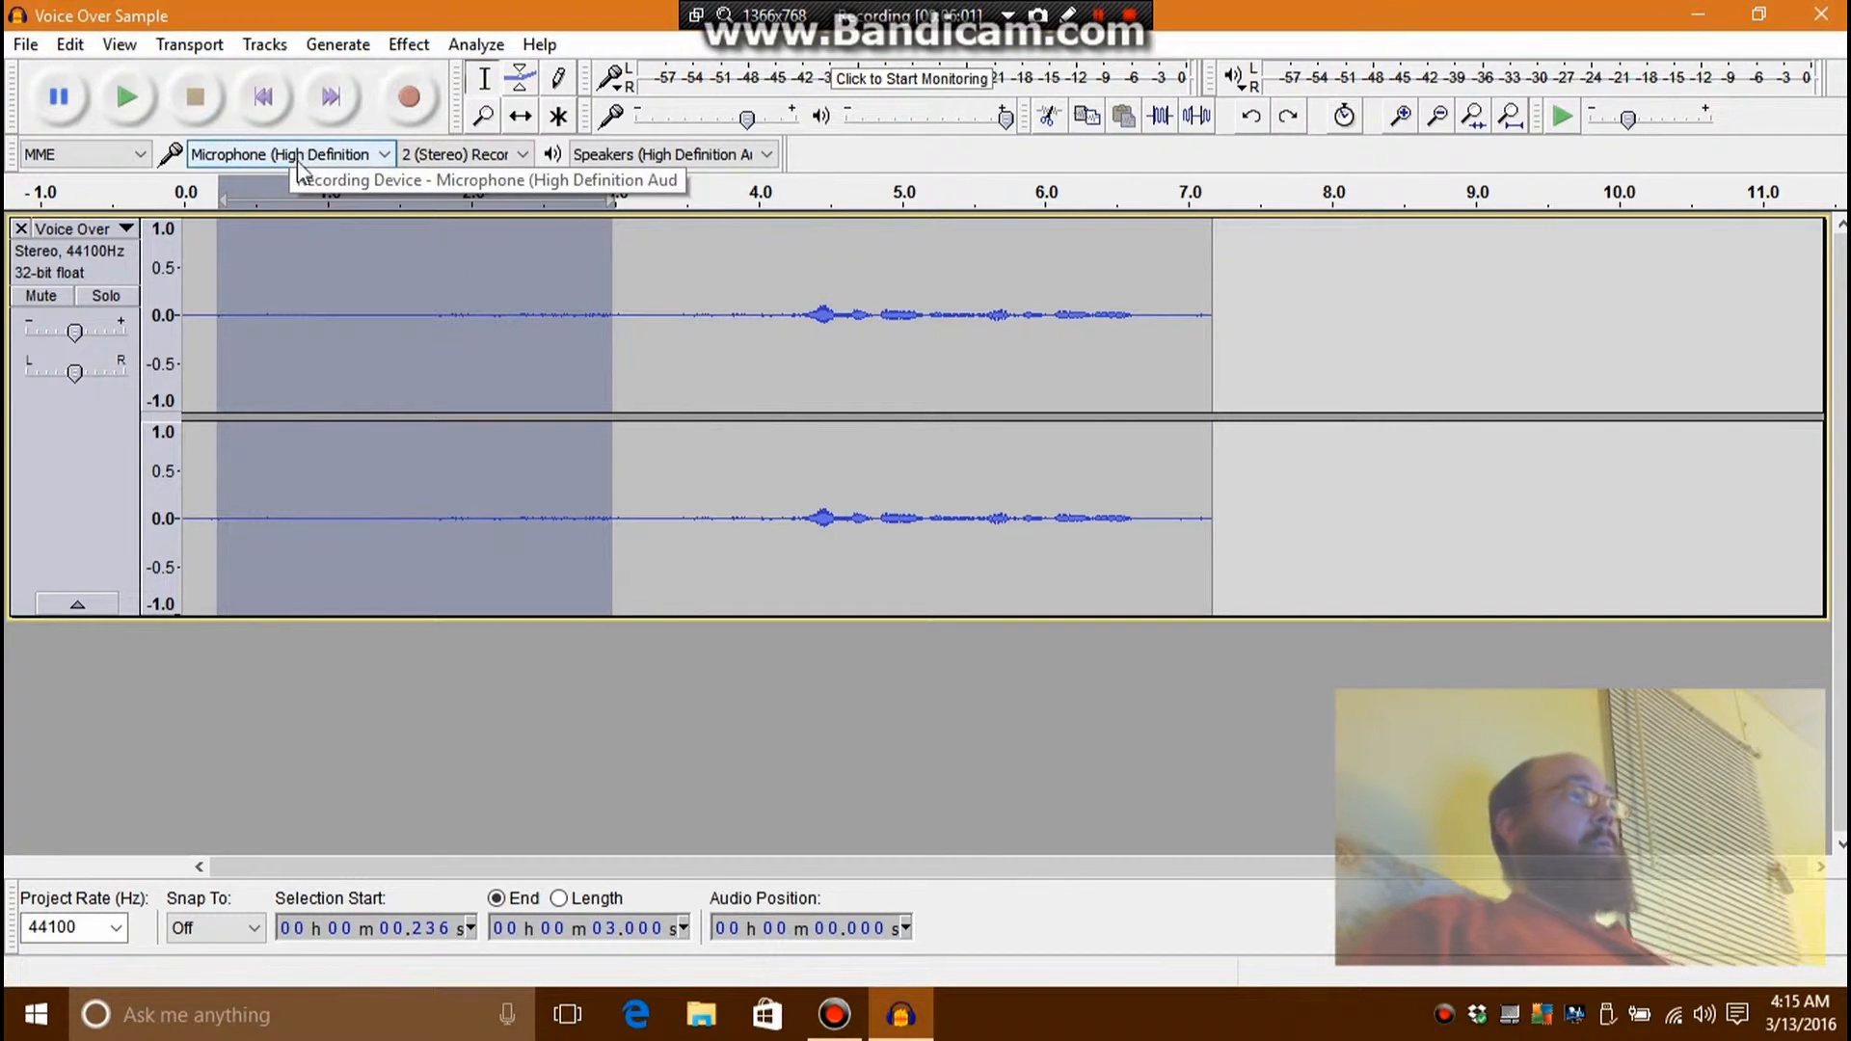
- Play the entire unprocessed track and set the system speaker volume to 76
key("ctrl+a")
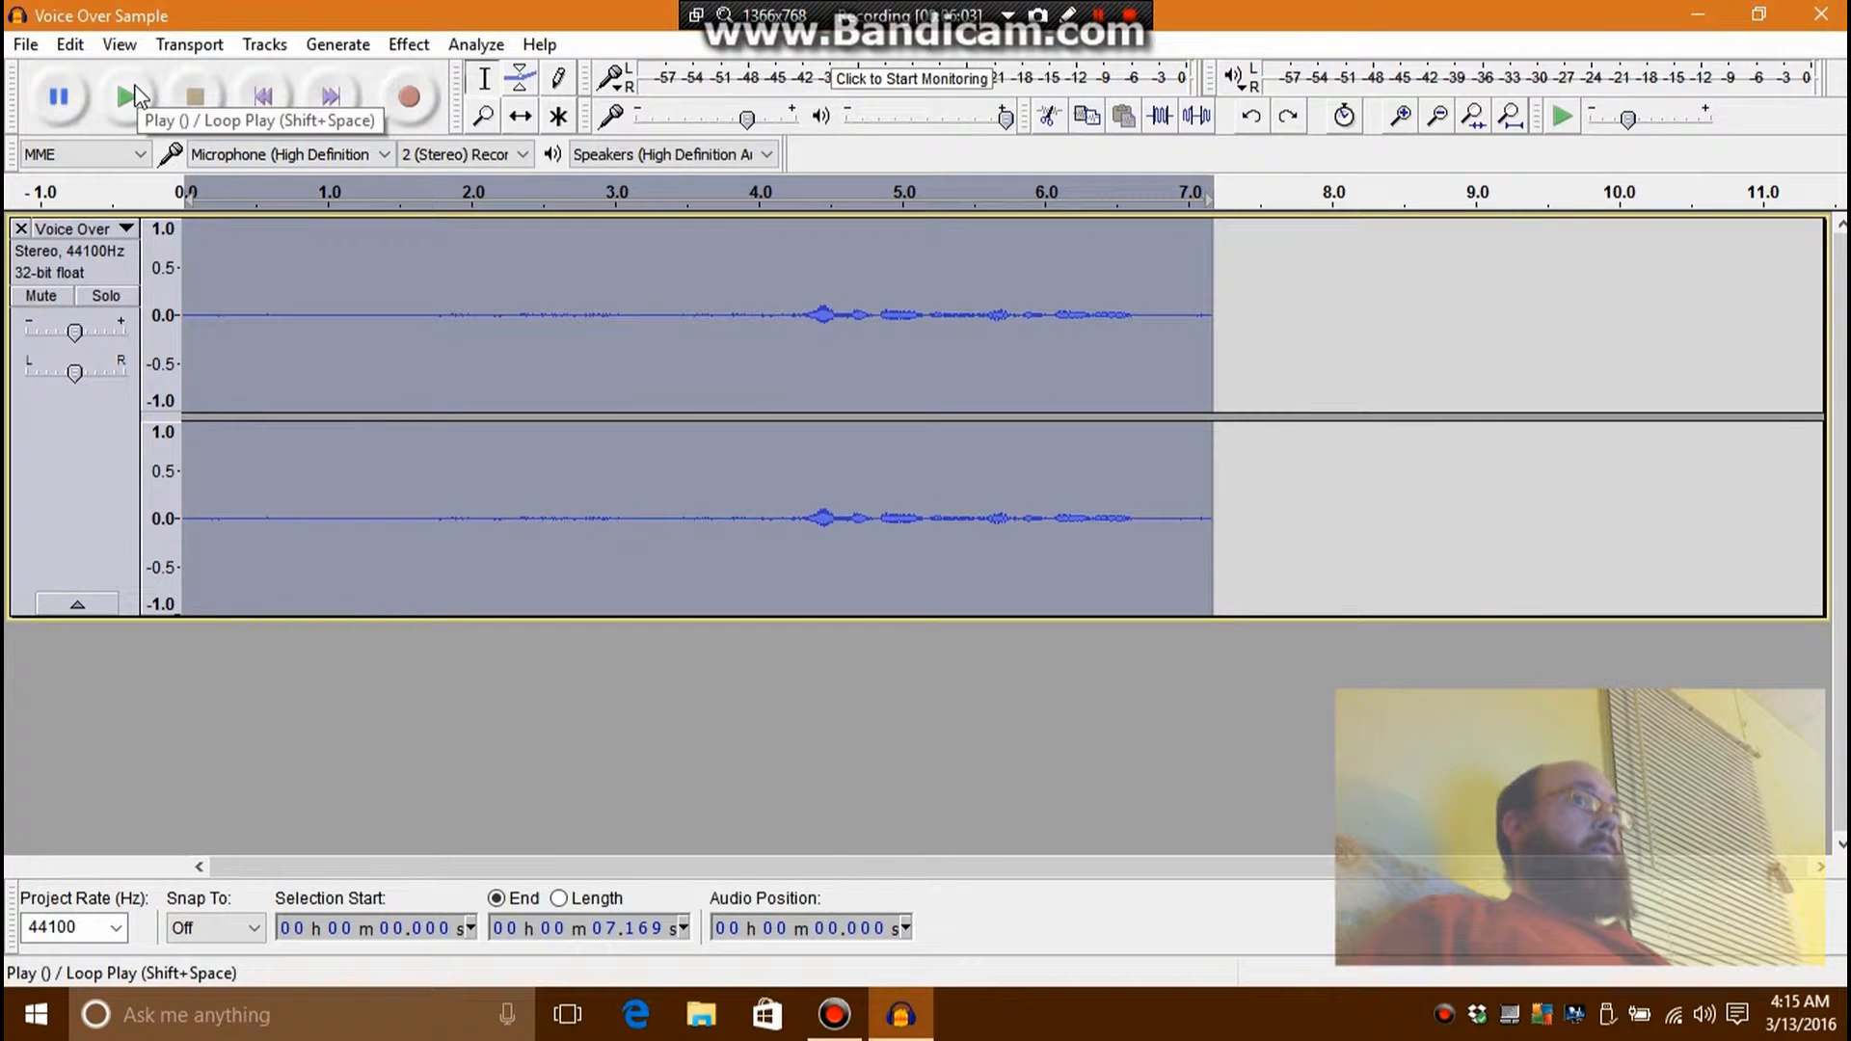
left_click(135, 92)
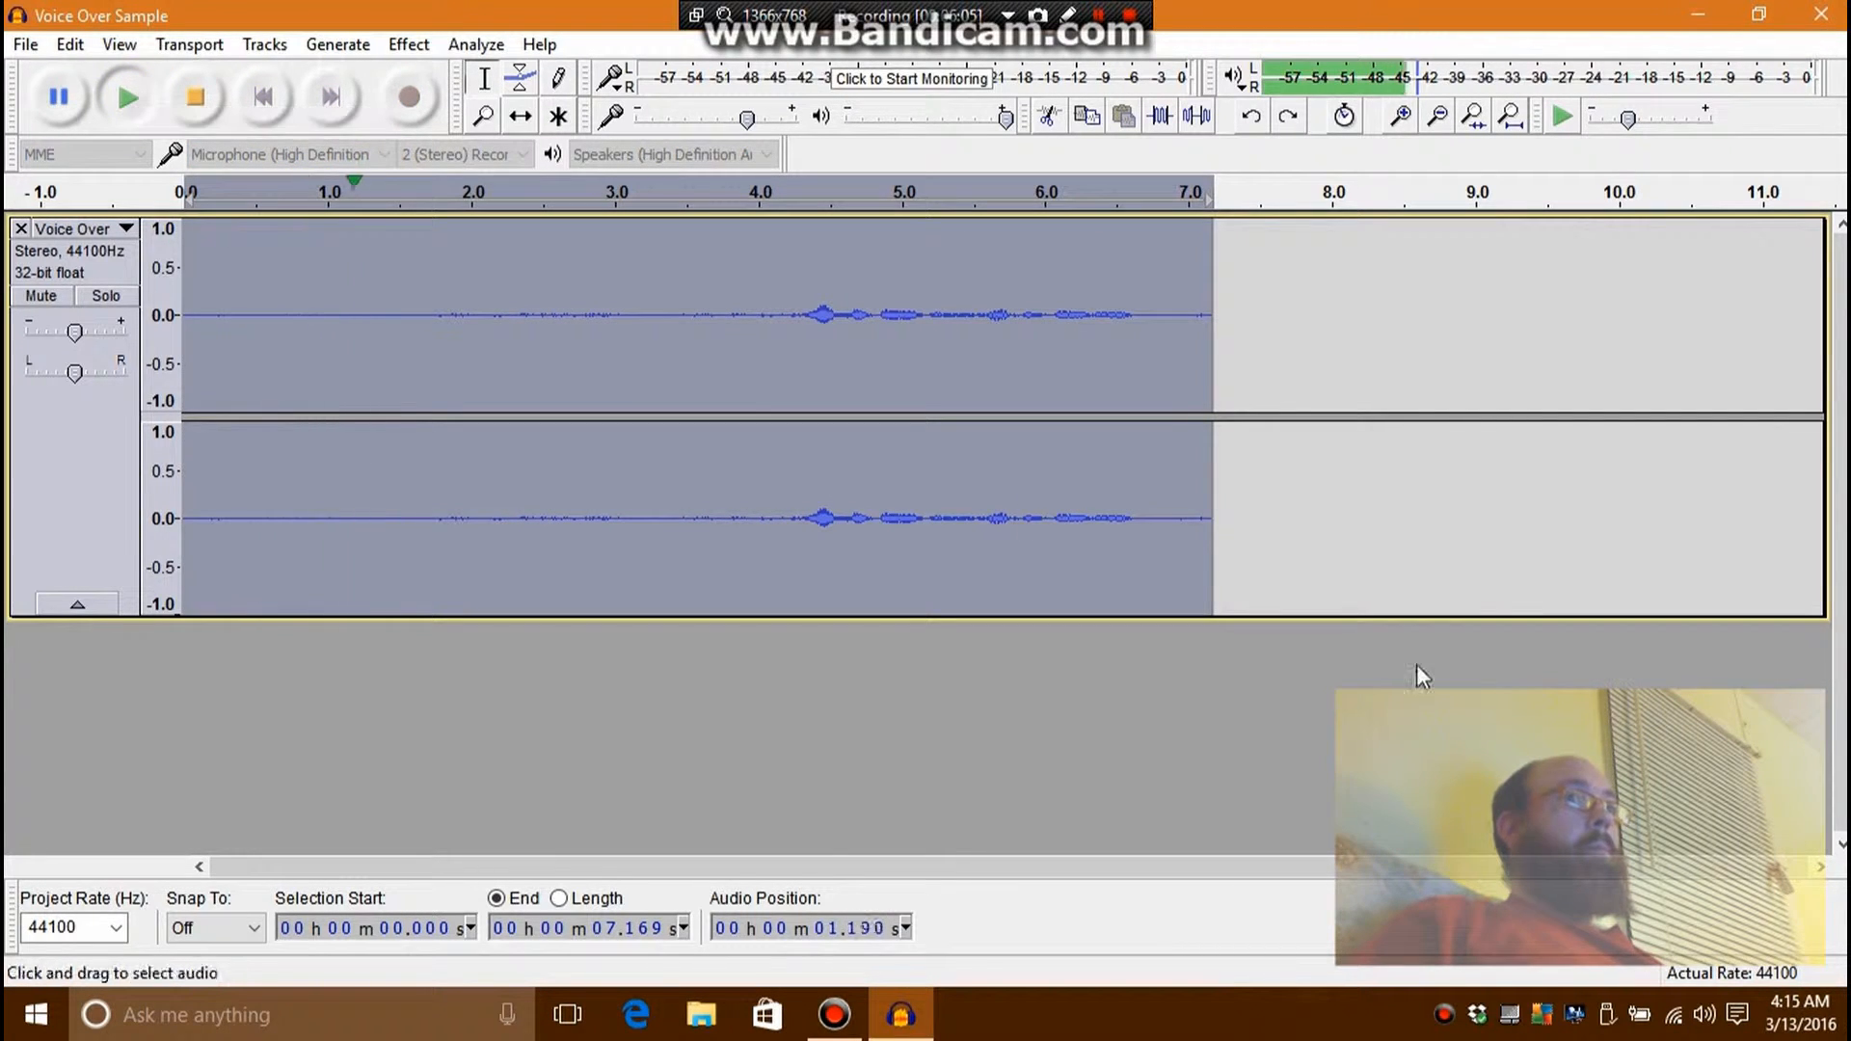
left_click(1704, 1015)
left_click(1642, 949)
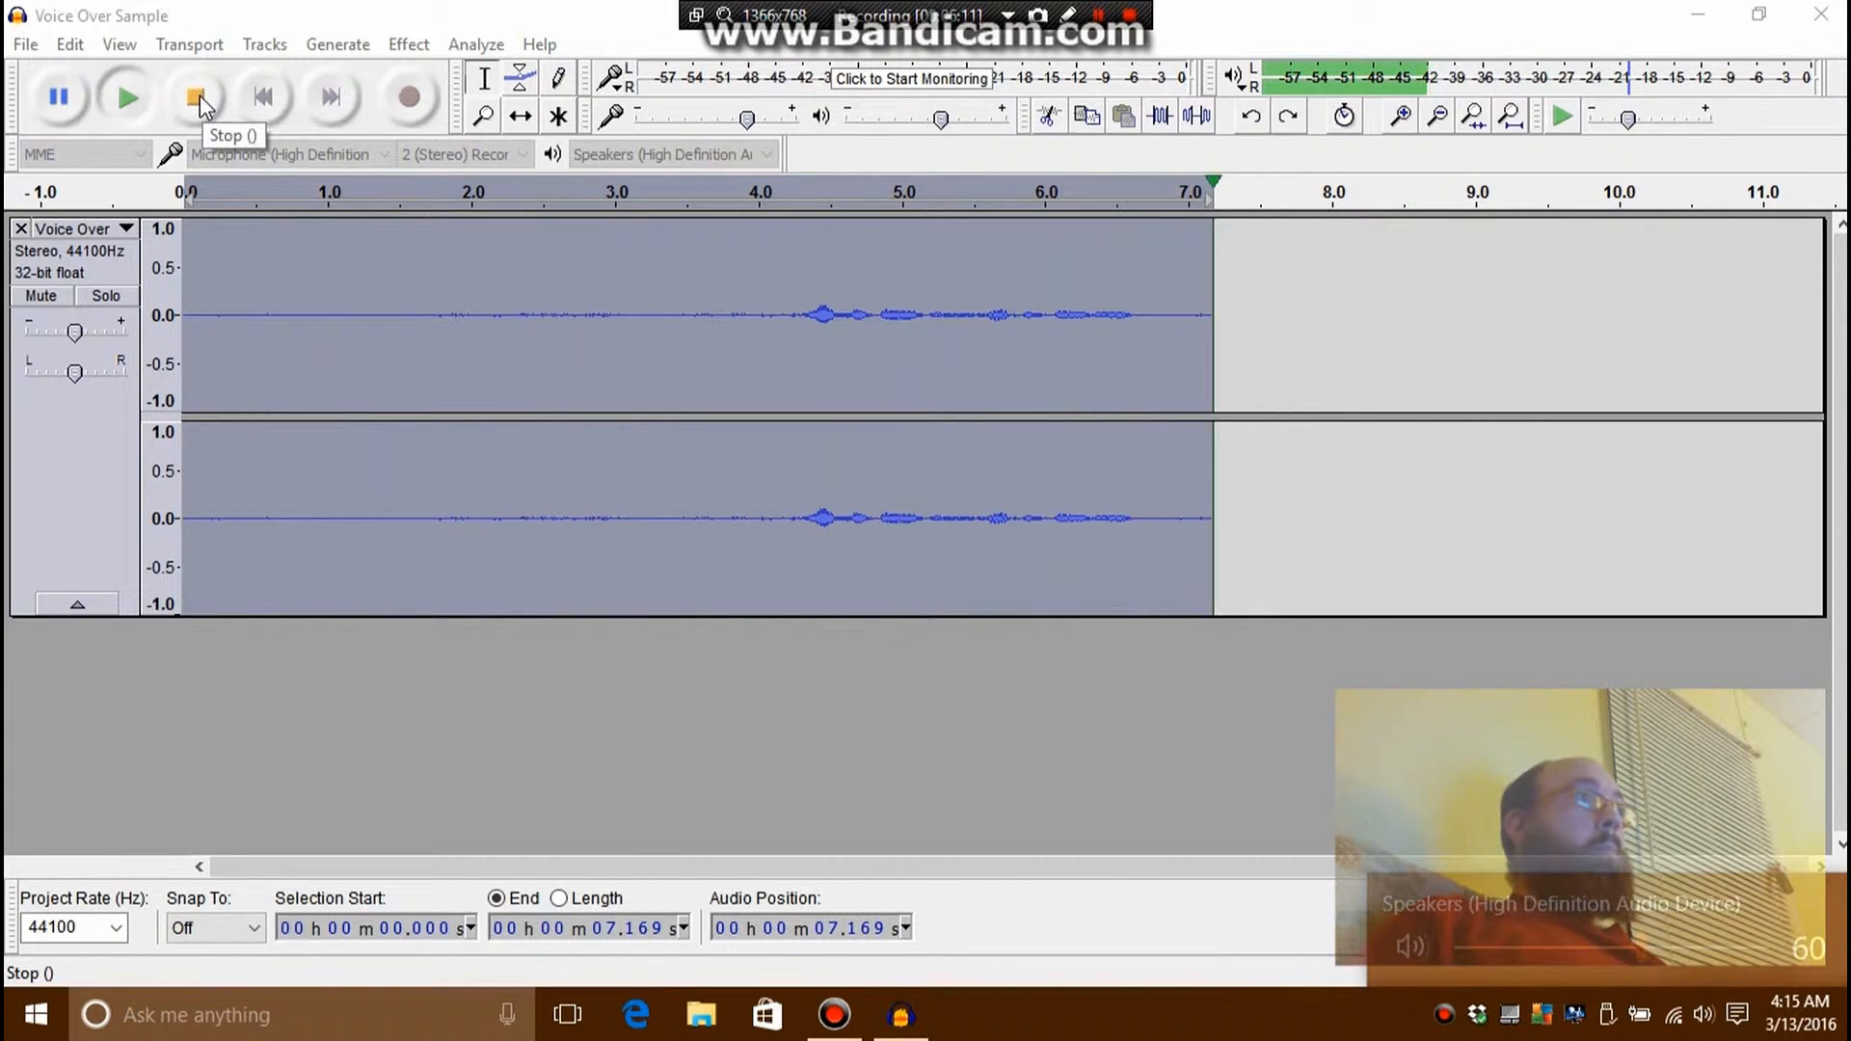
left_click_drag(1642, 949, 1689, 949)
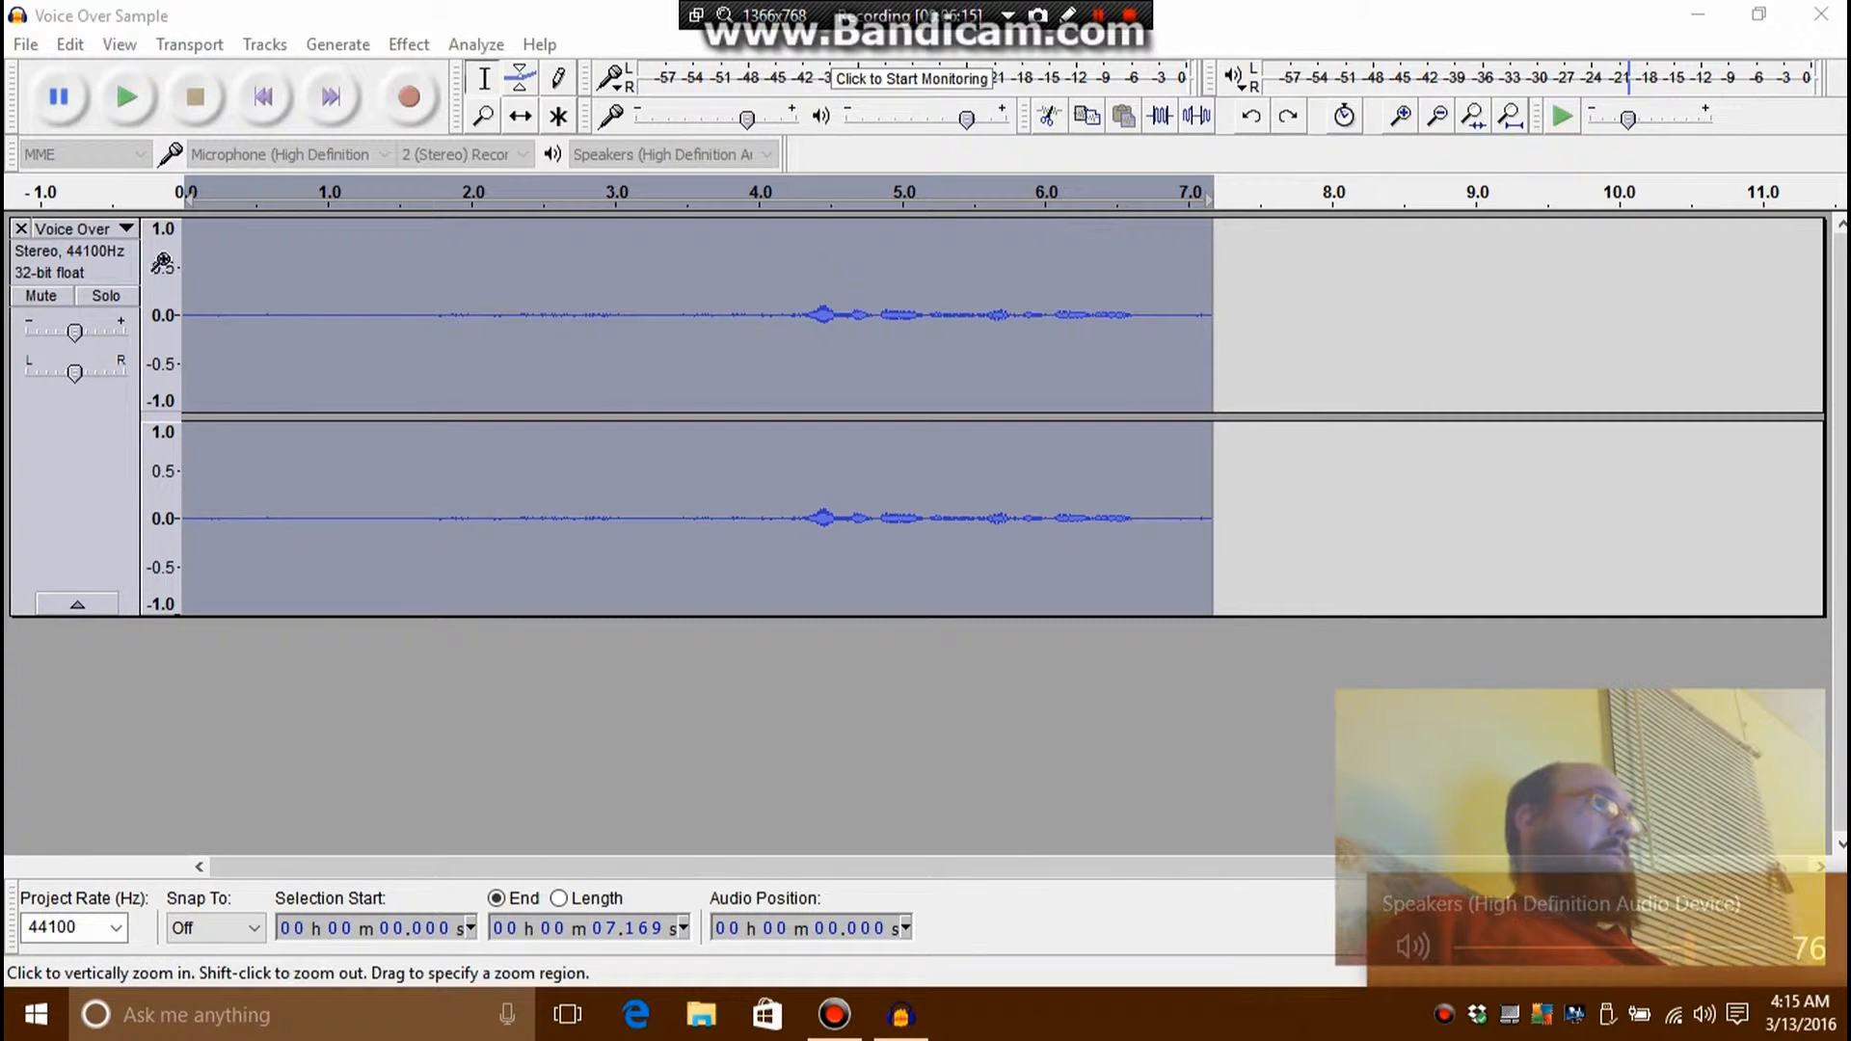
- Capture a noise profile from the quiet section between about 0.36 and 3.04 seconds
left_click(256, 328)
left_click_drag(234, 311, 614, 340)
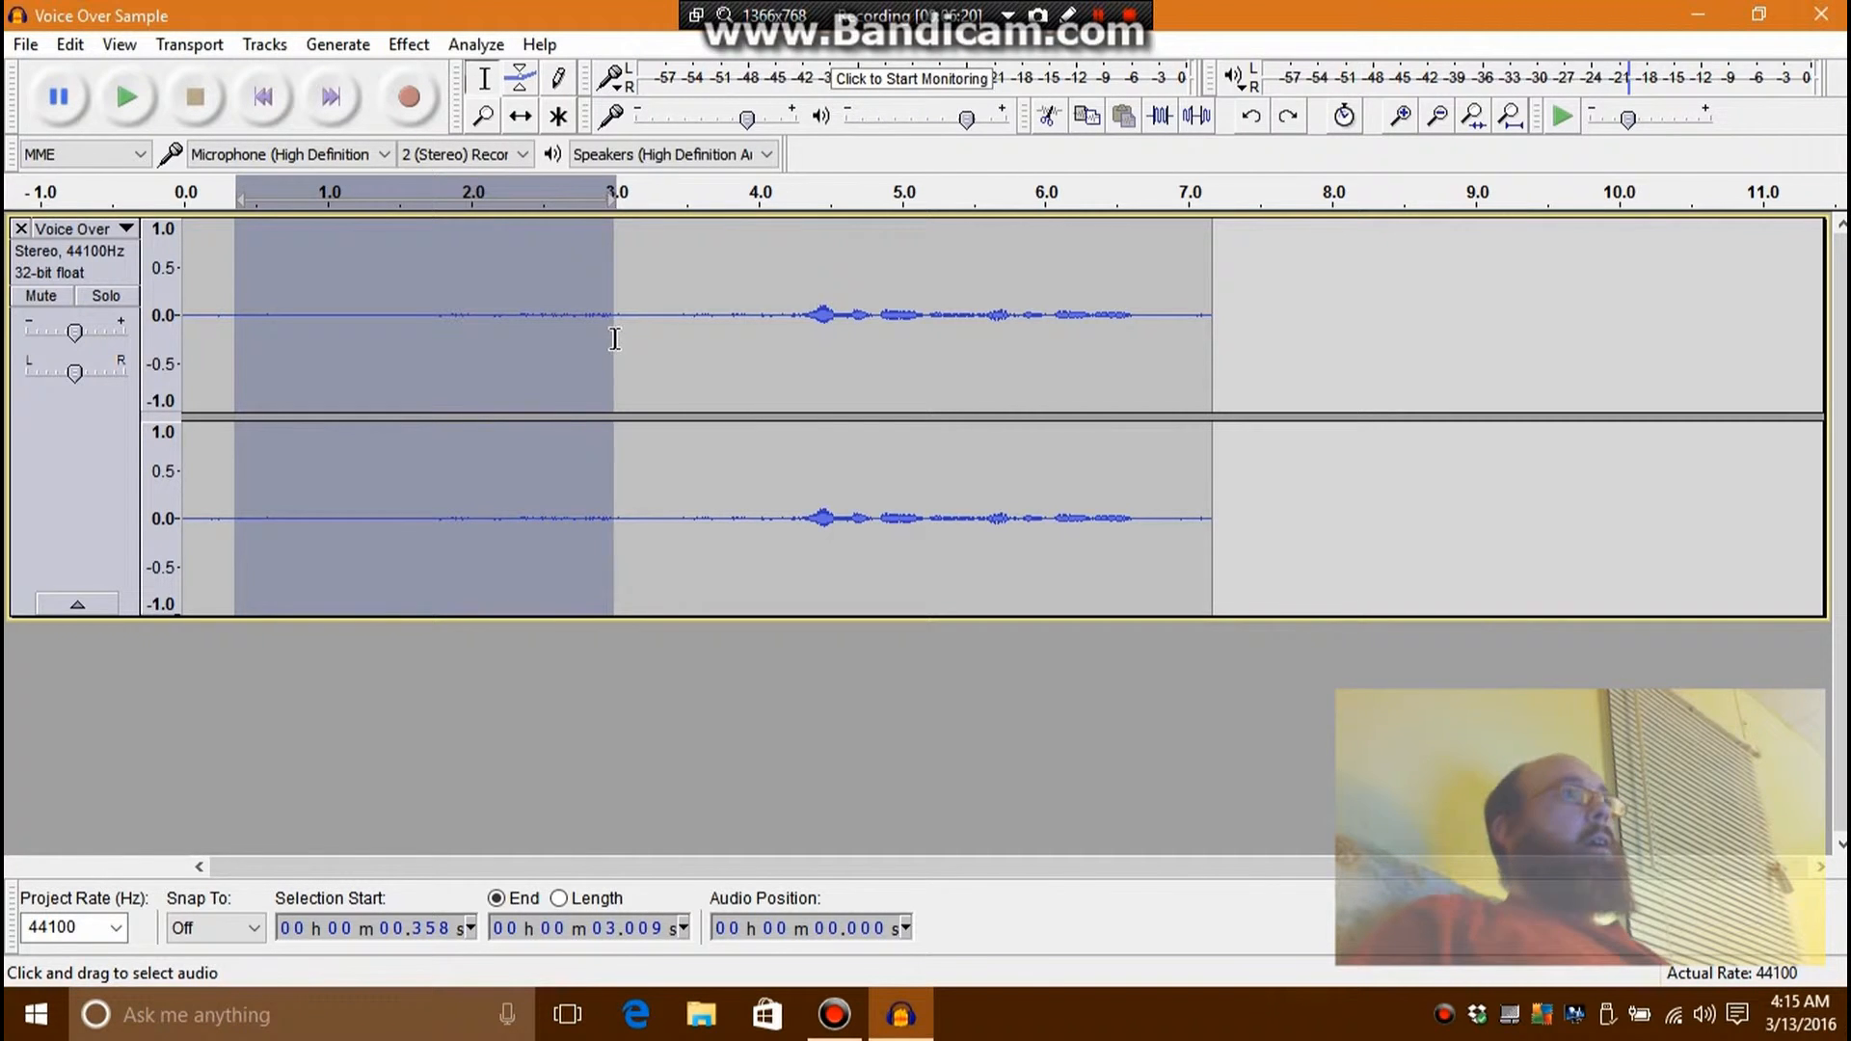
left_click(409, 44)
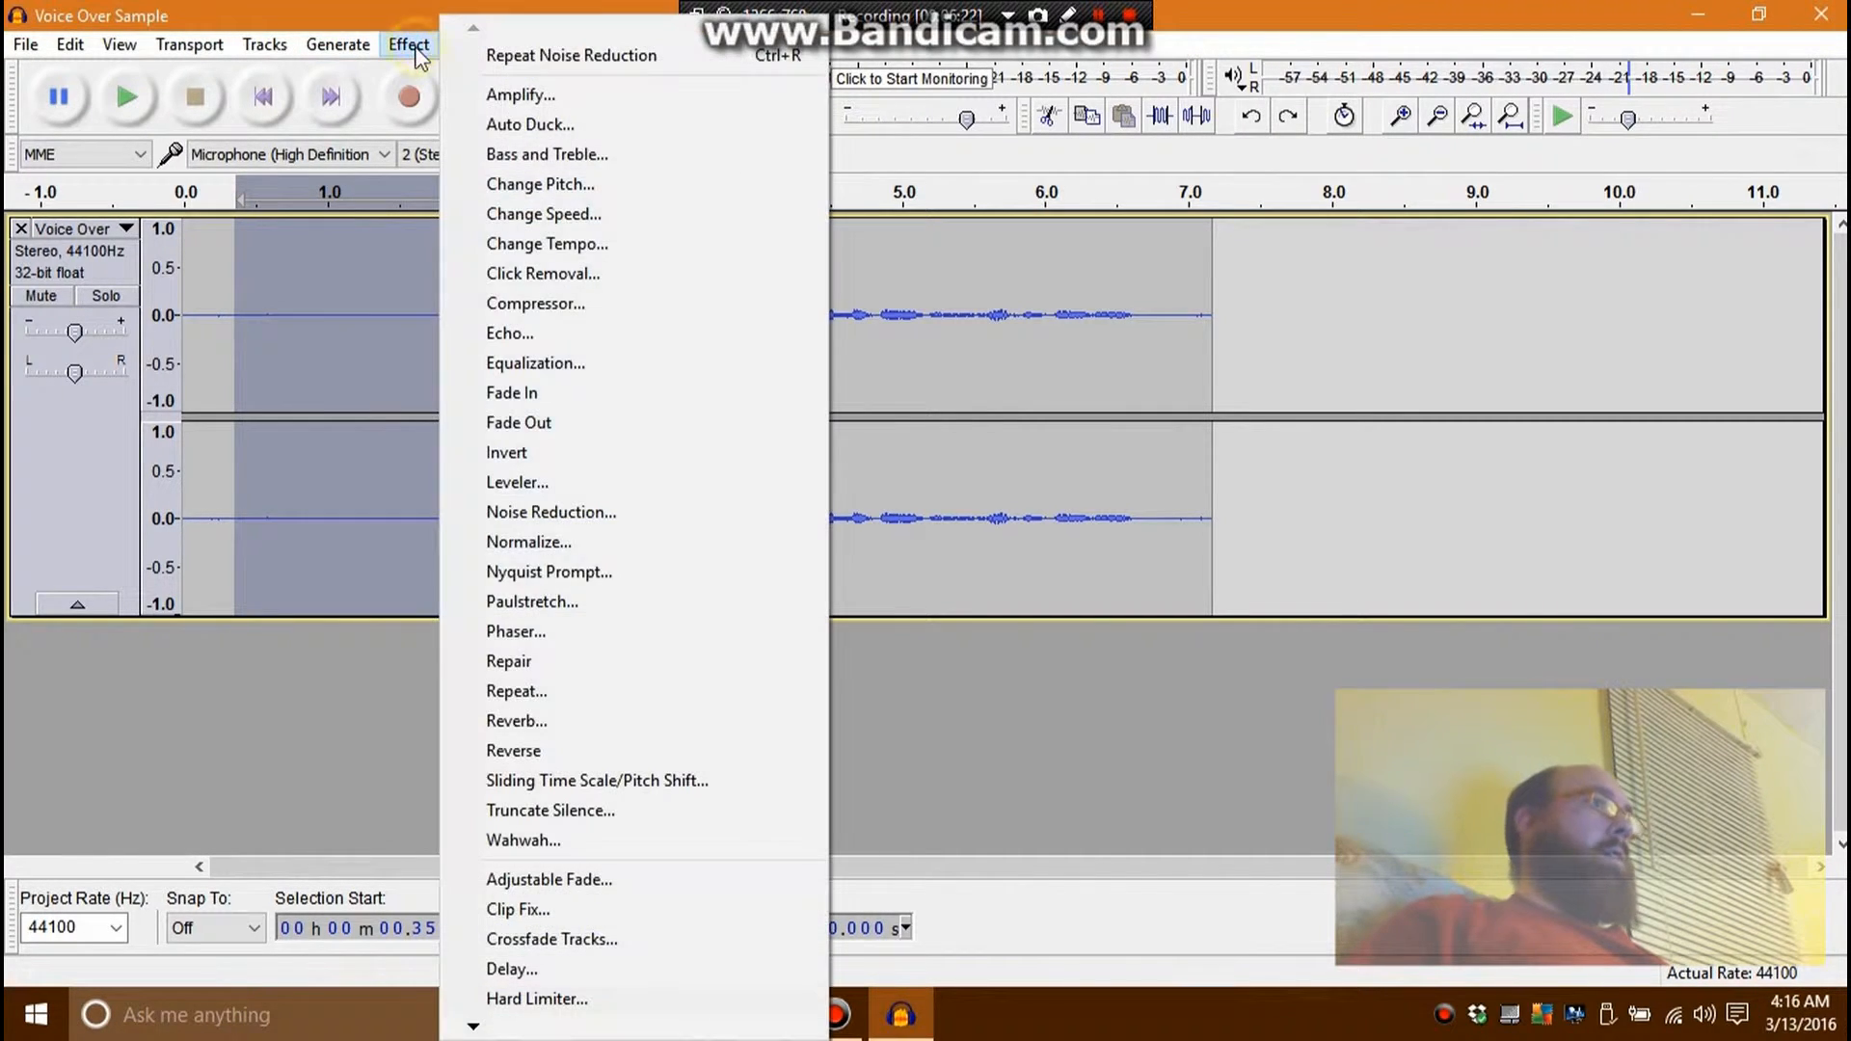
left_click(598, 514)
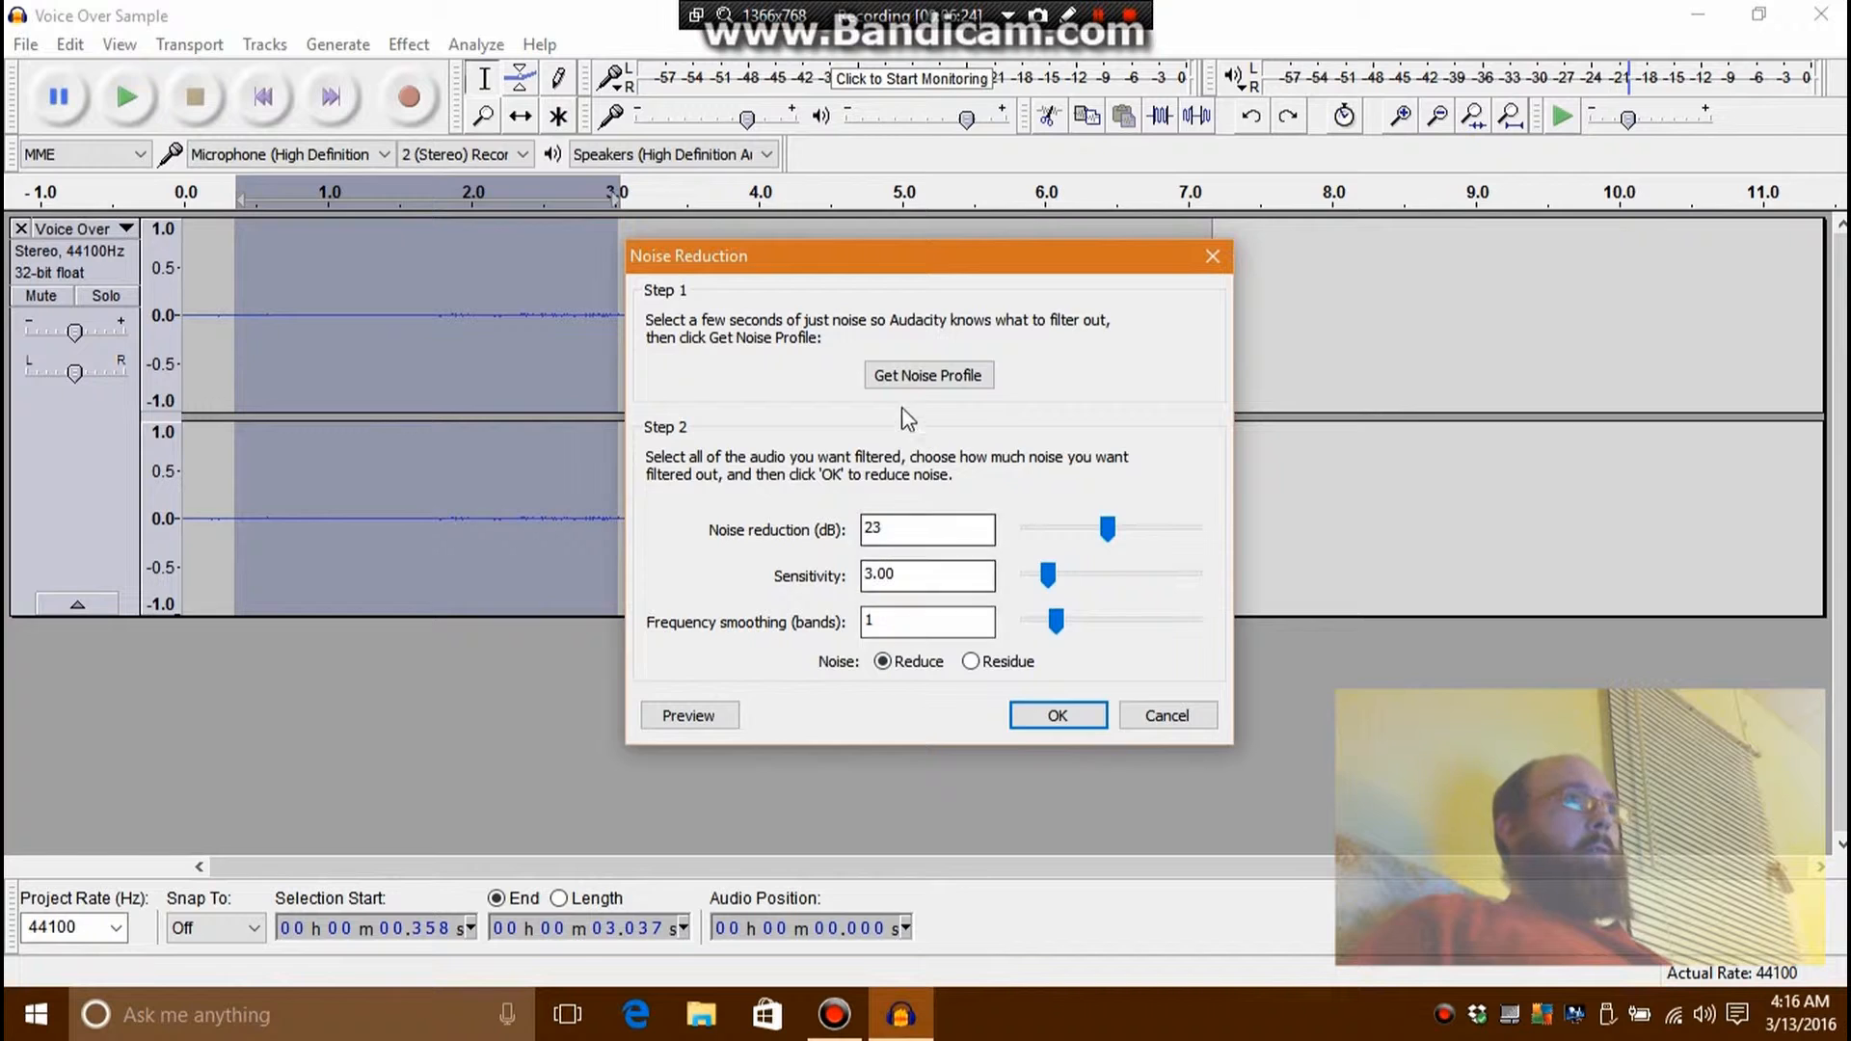
left_click(901, 378)
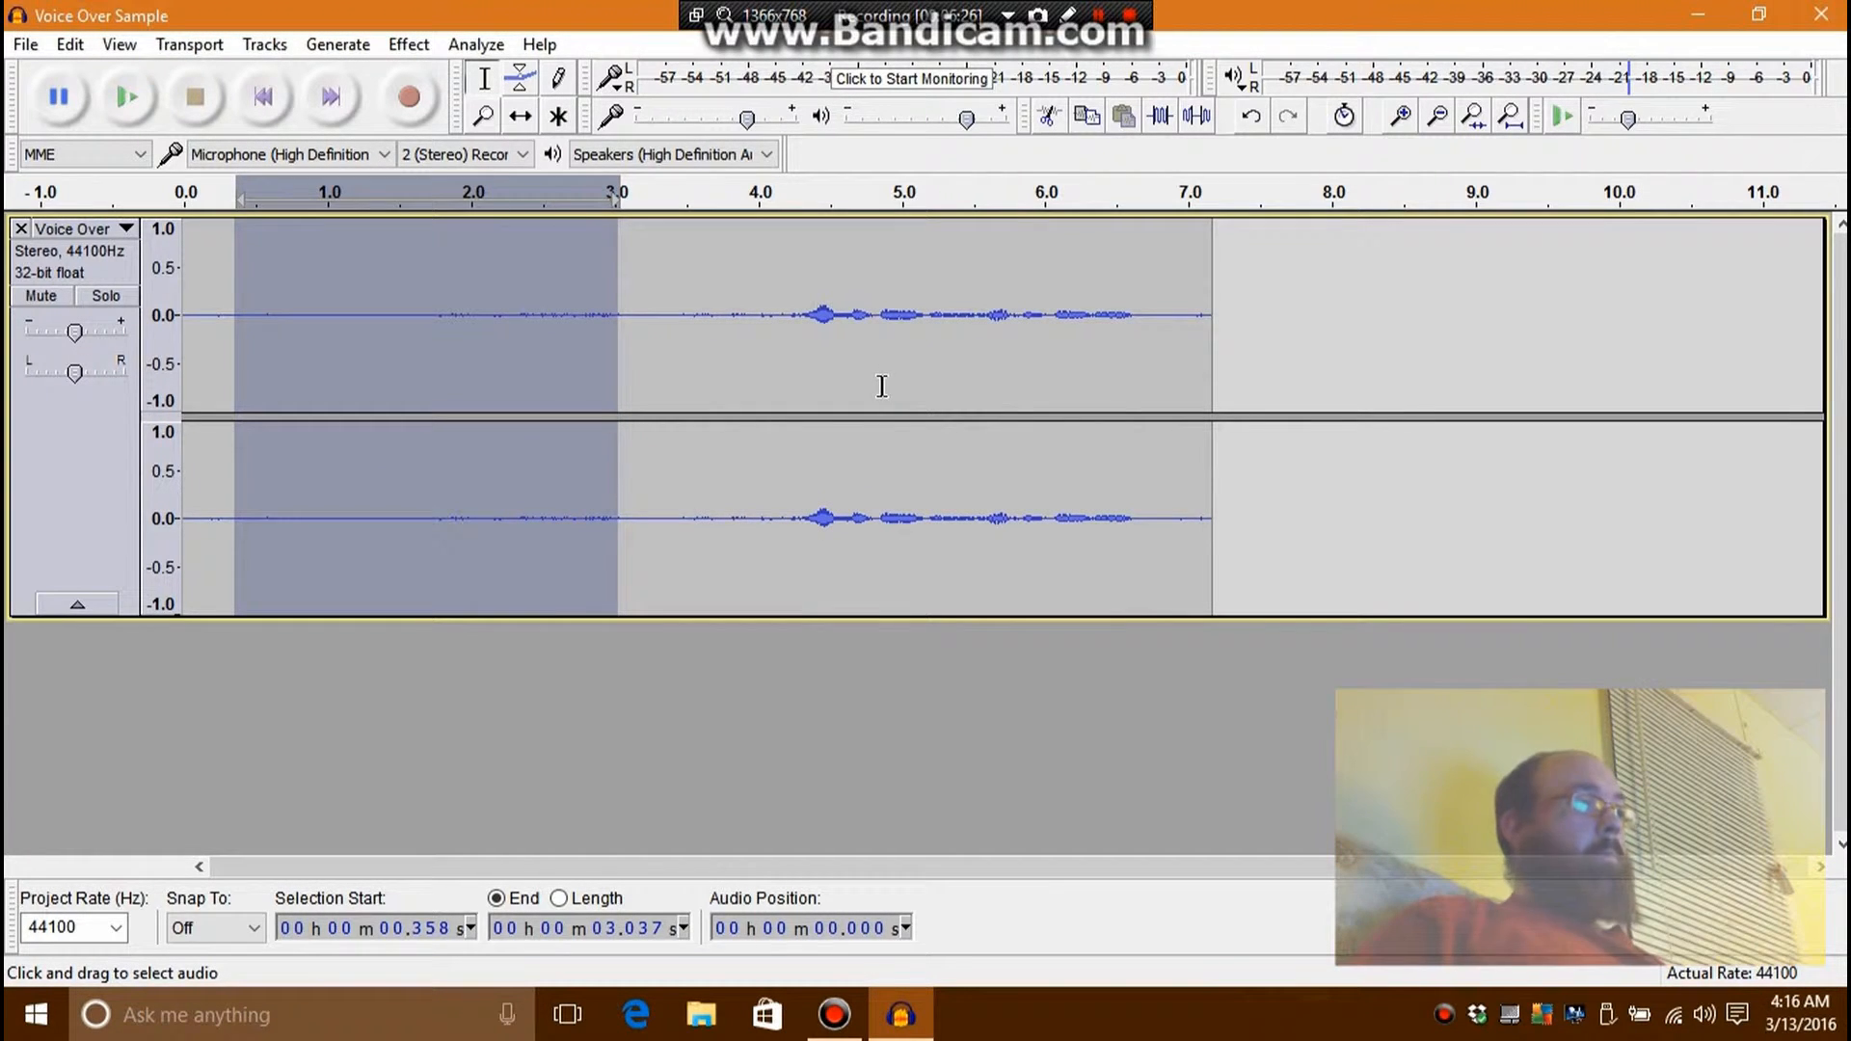
- Repeat Noise Reduction on the entire track using the captured profile, and play back the result
key("ctrl+a")
key("ctrl+r")
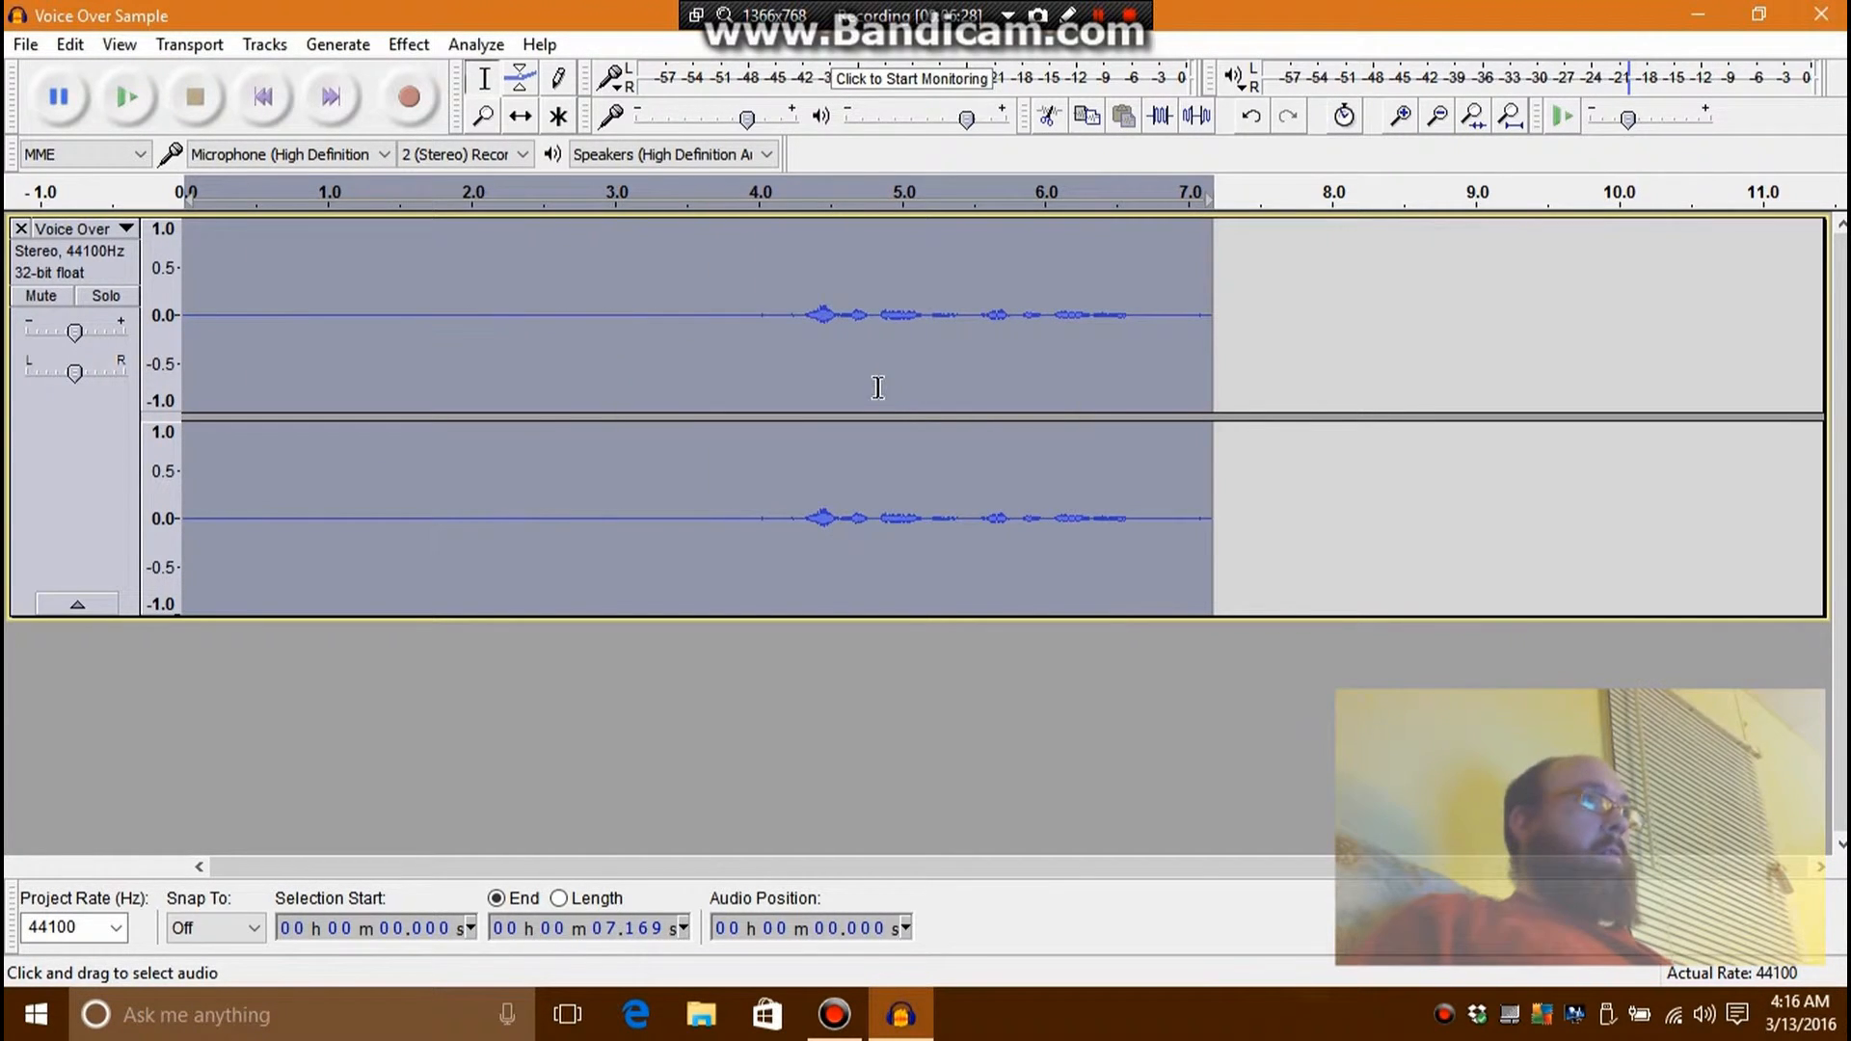
left_click(119, 96)
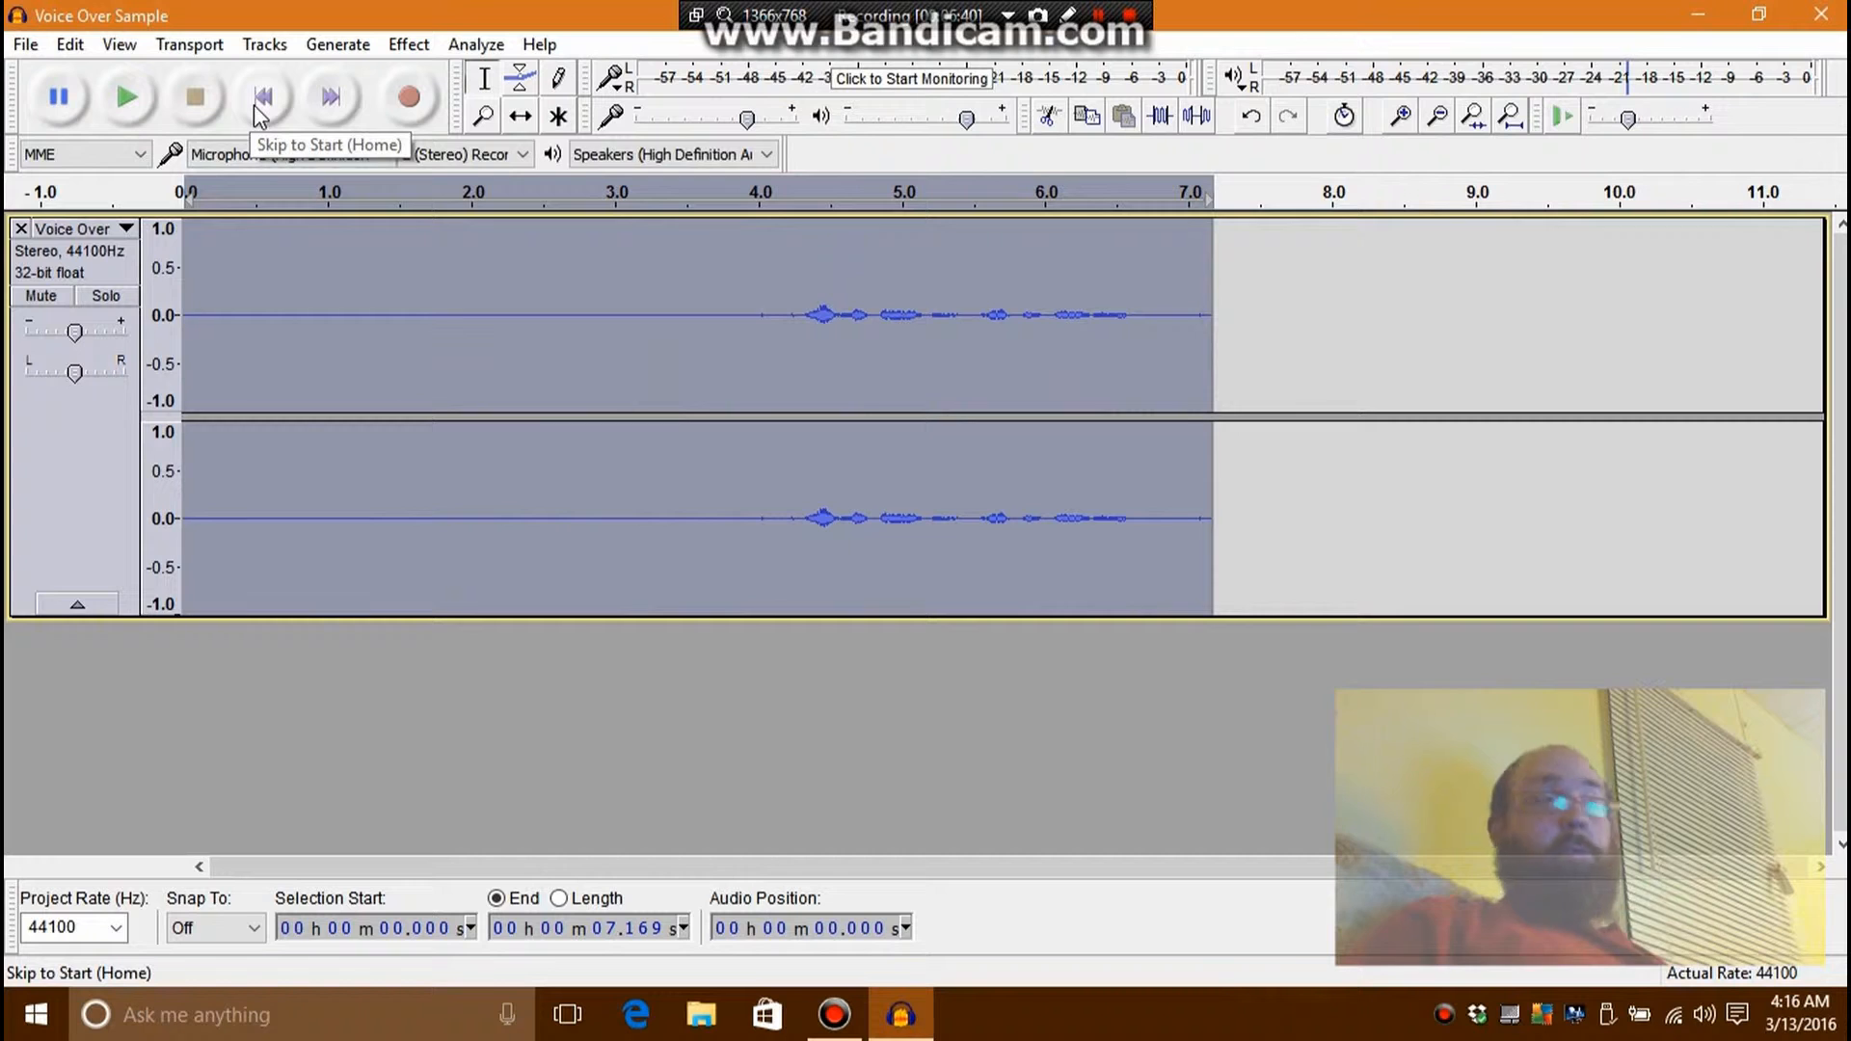
- Cut the speech between about 4.15 and 6.75 seconds, delete all remaining audio, and paste the speech at the track's start
left_click(773, 316)
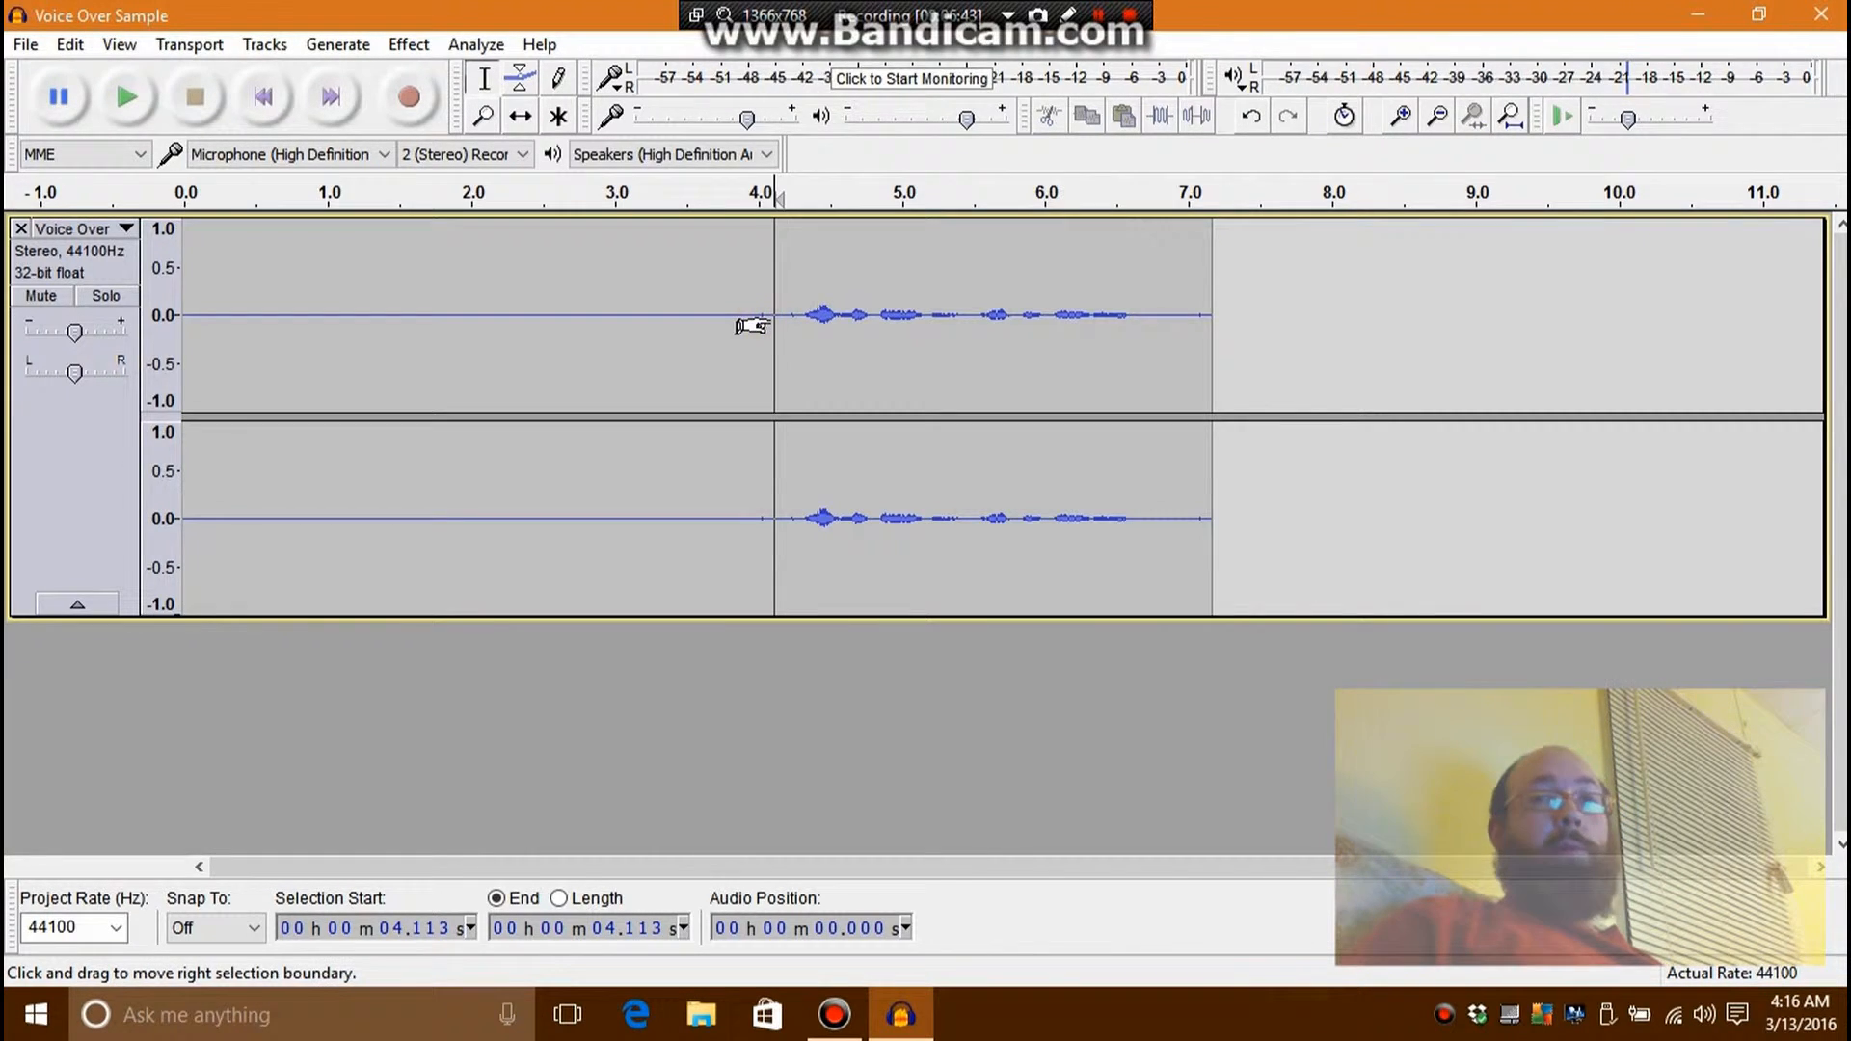
left_click(409, 44)
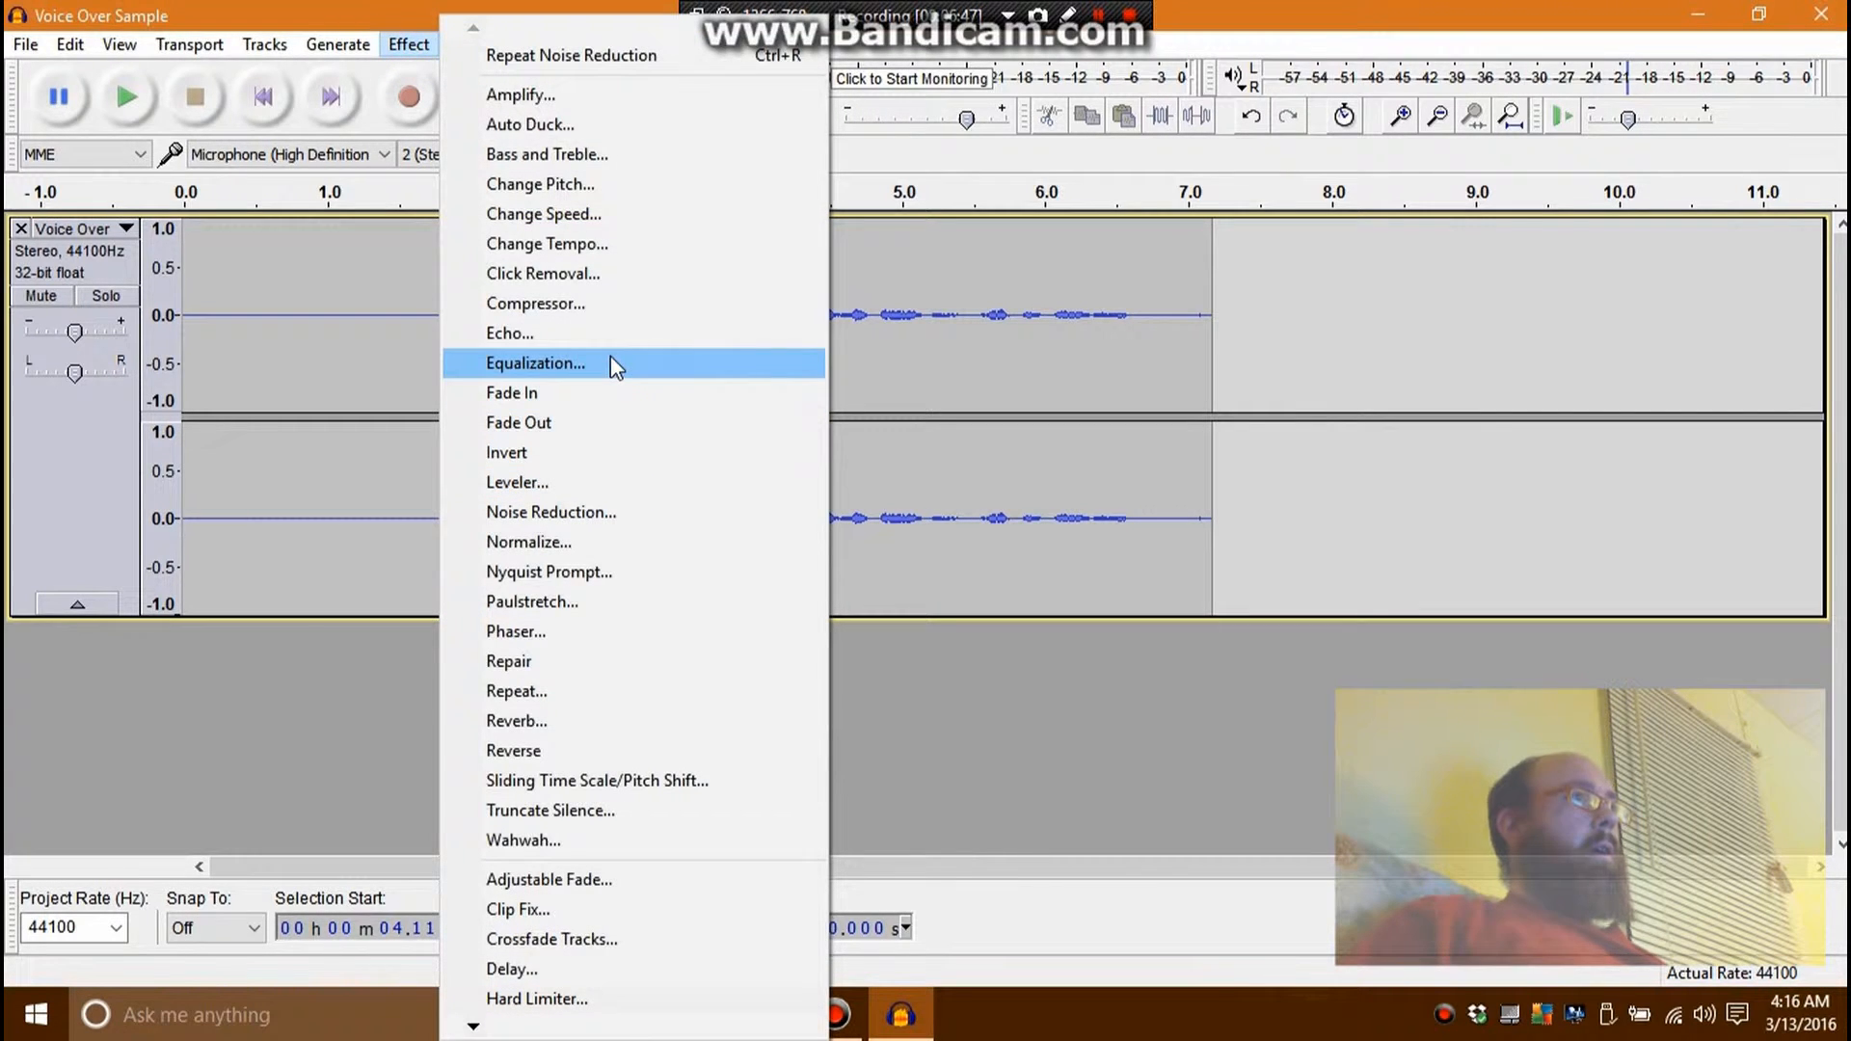
left_click(1147, 320)
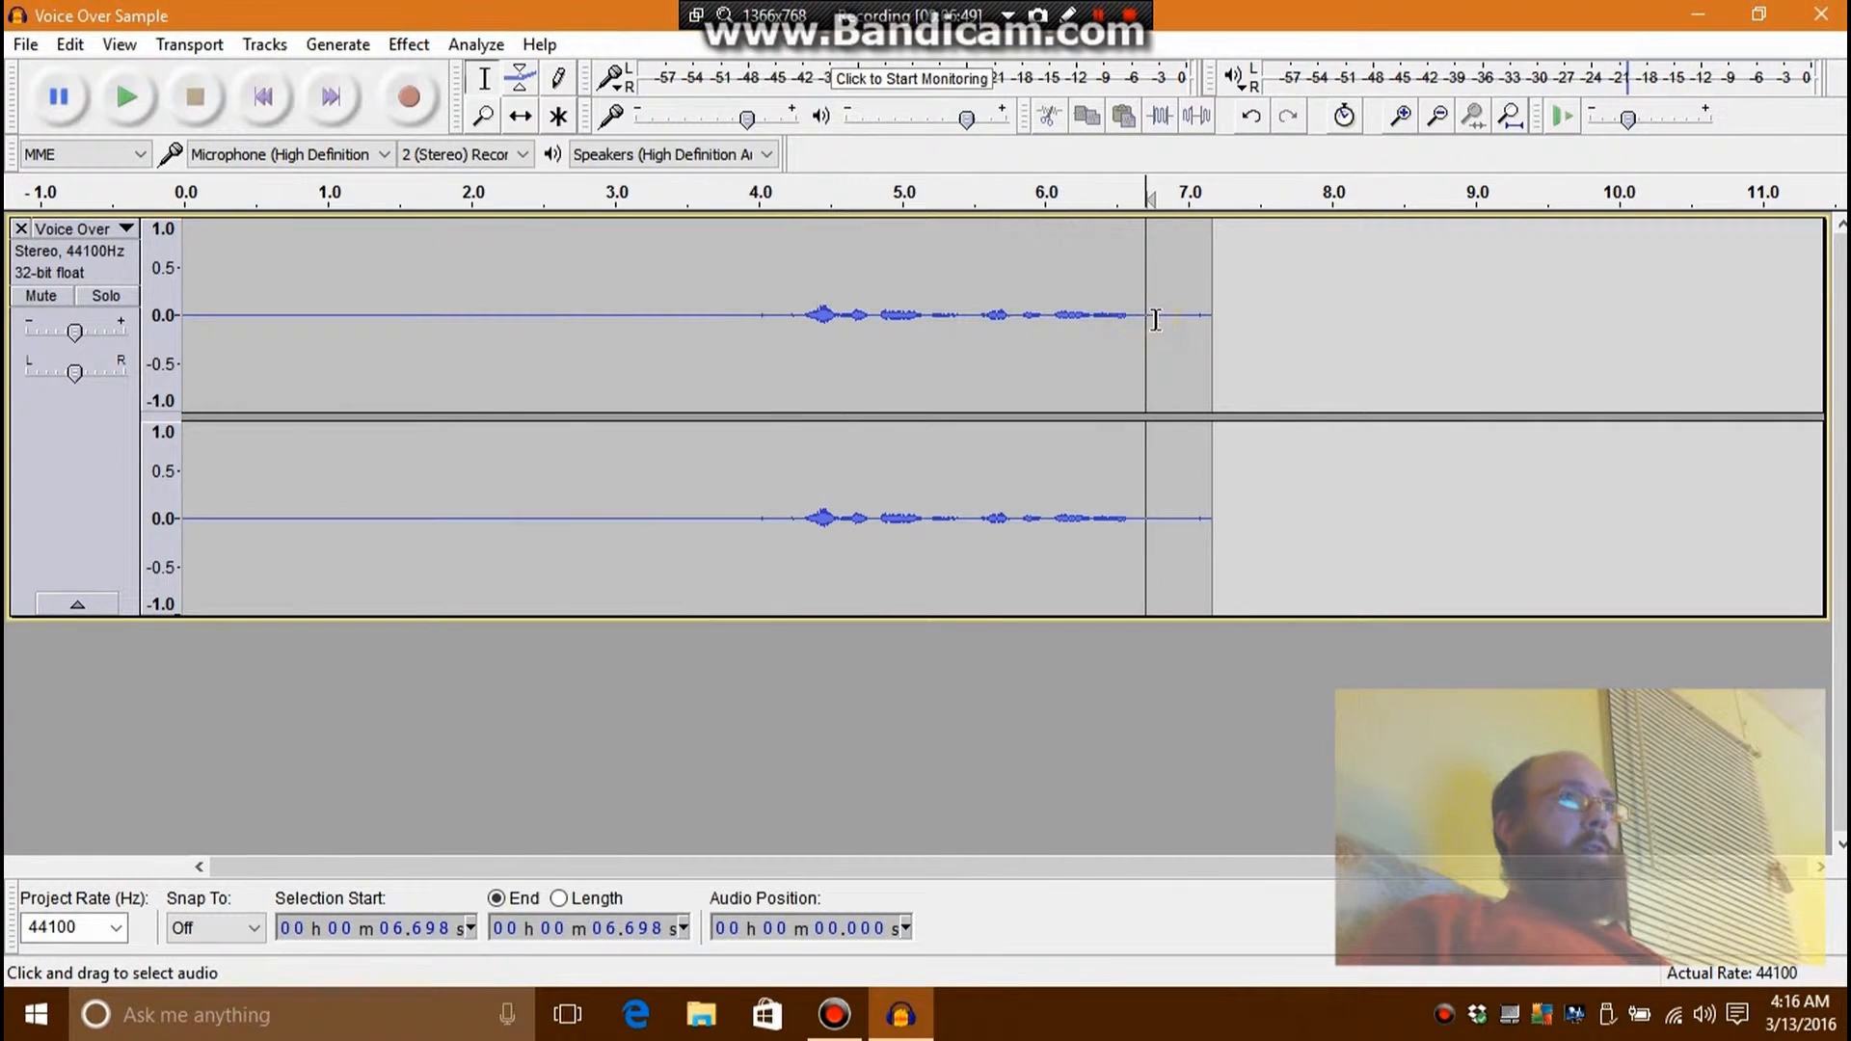
left_click_drag(1152, 311, 780, 305)
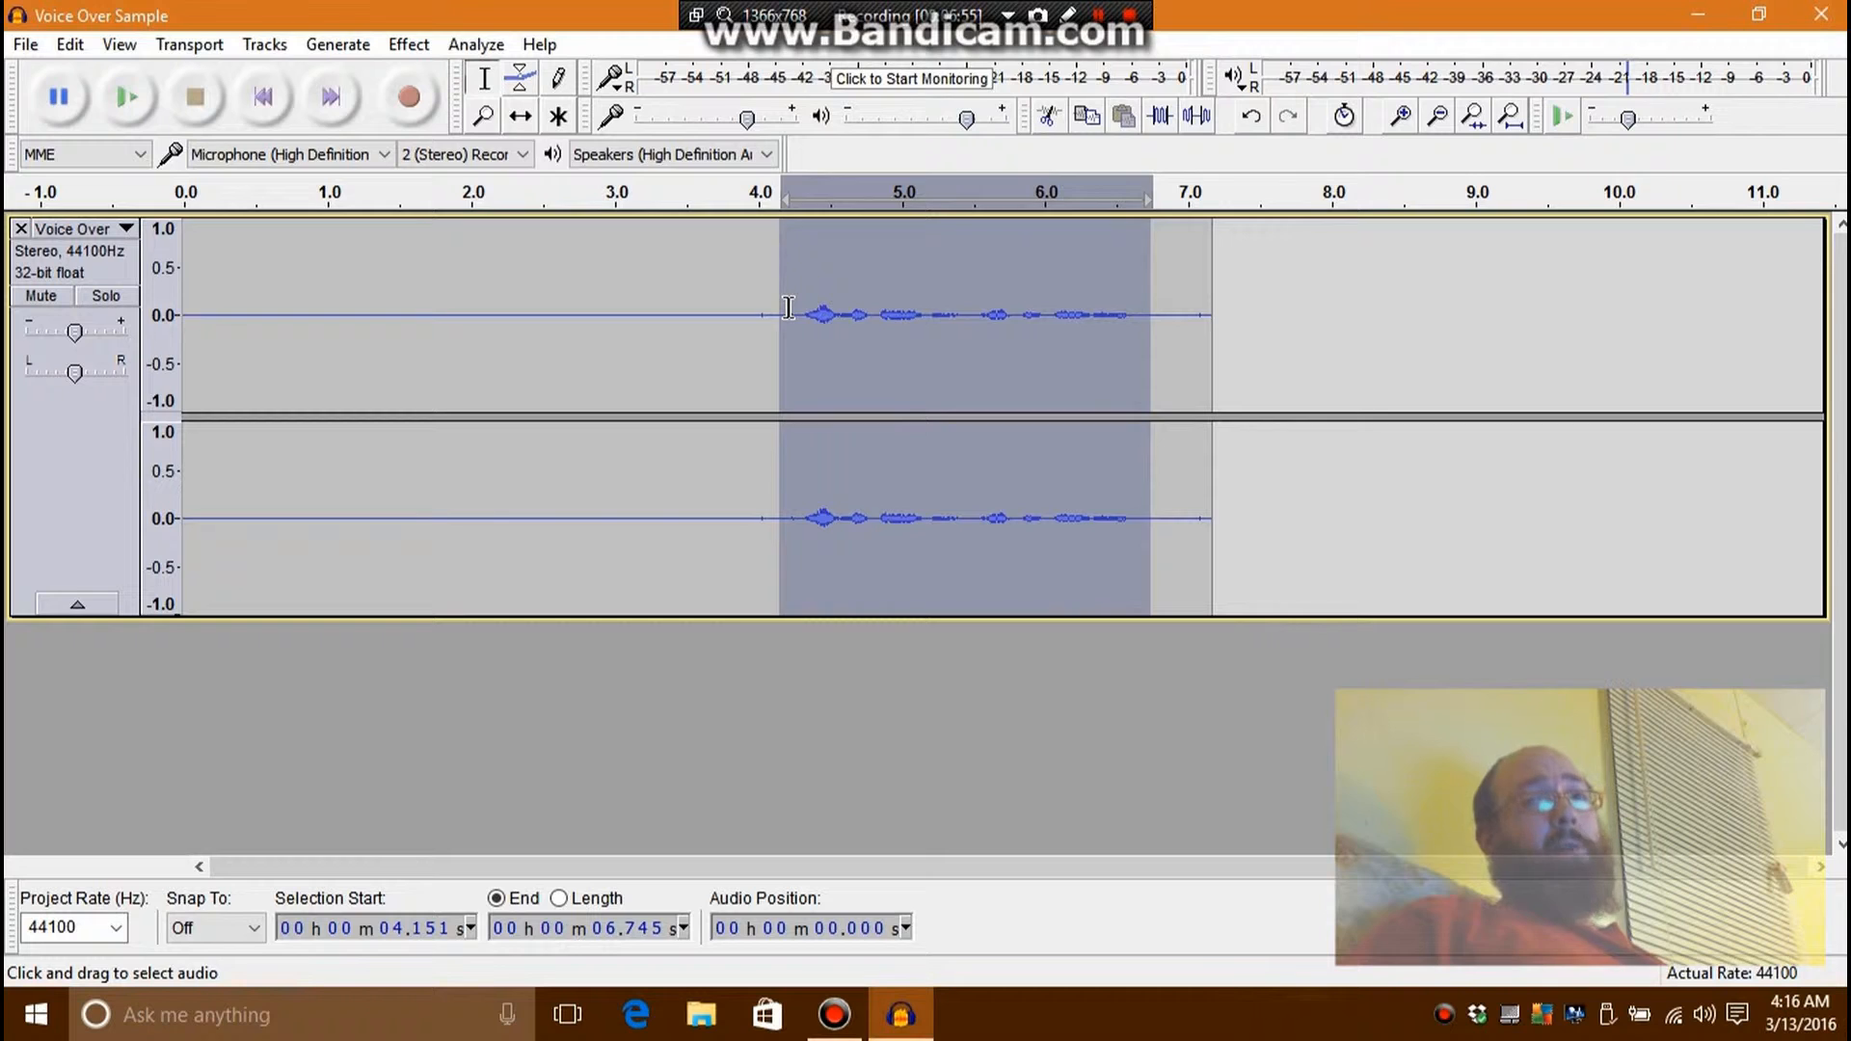
key("Delete")
key("ctrl+a")
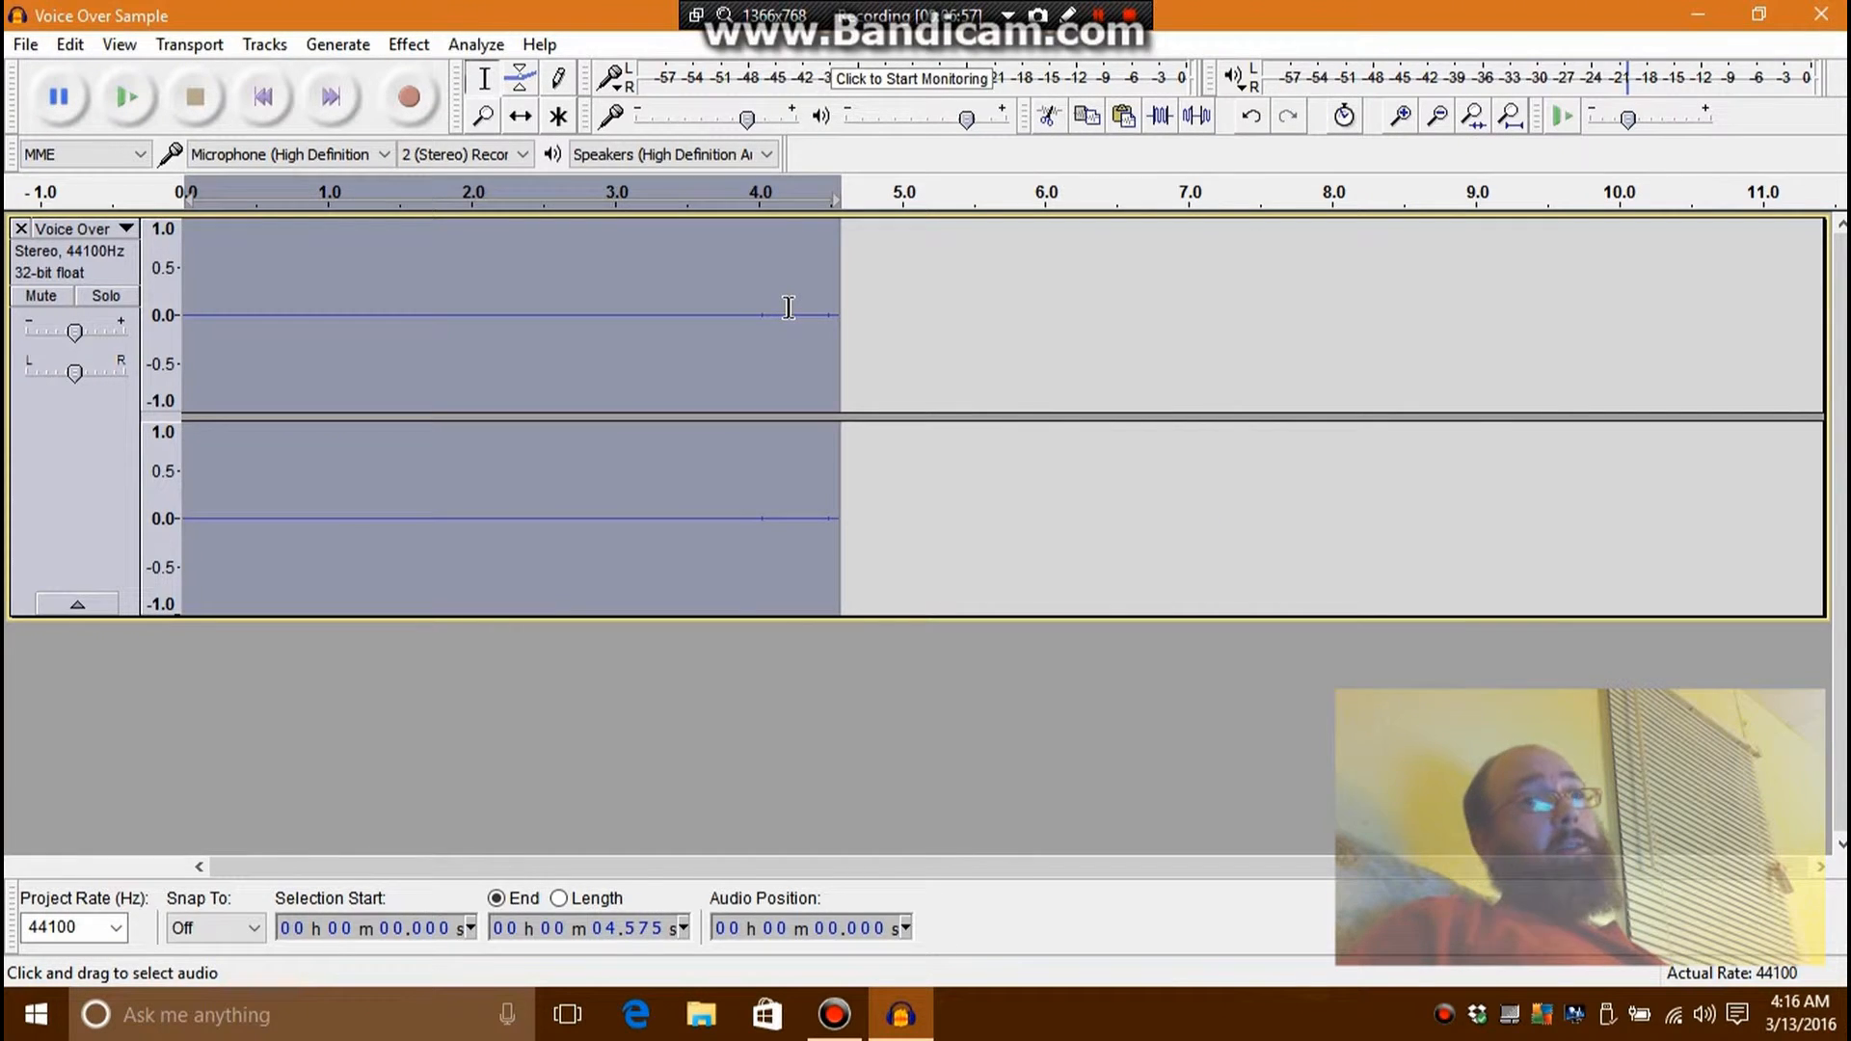
key("Delete")
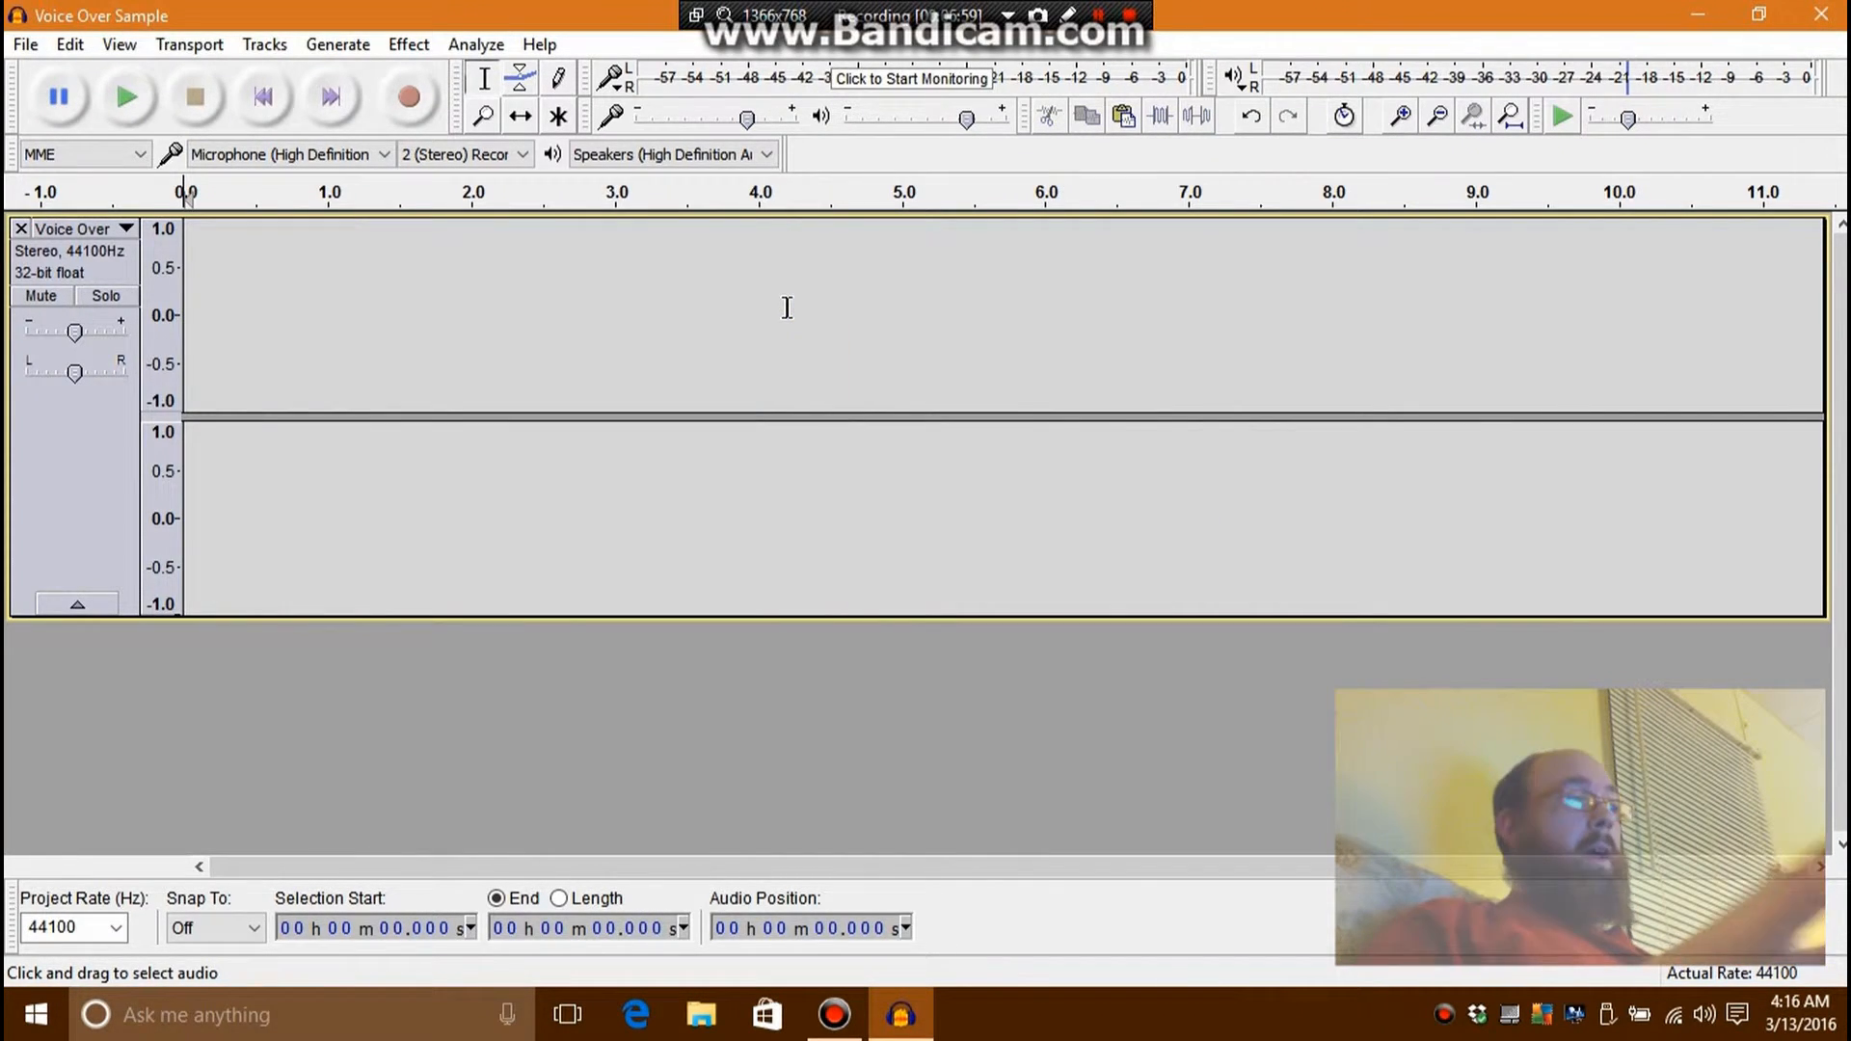
key("ctrl+v")
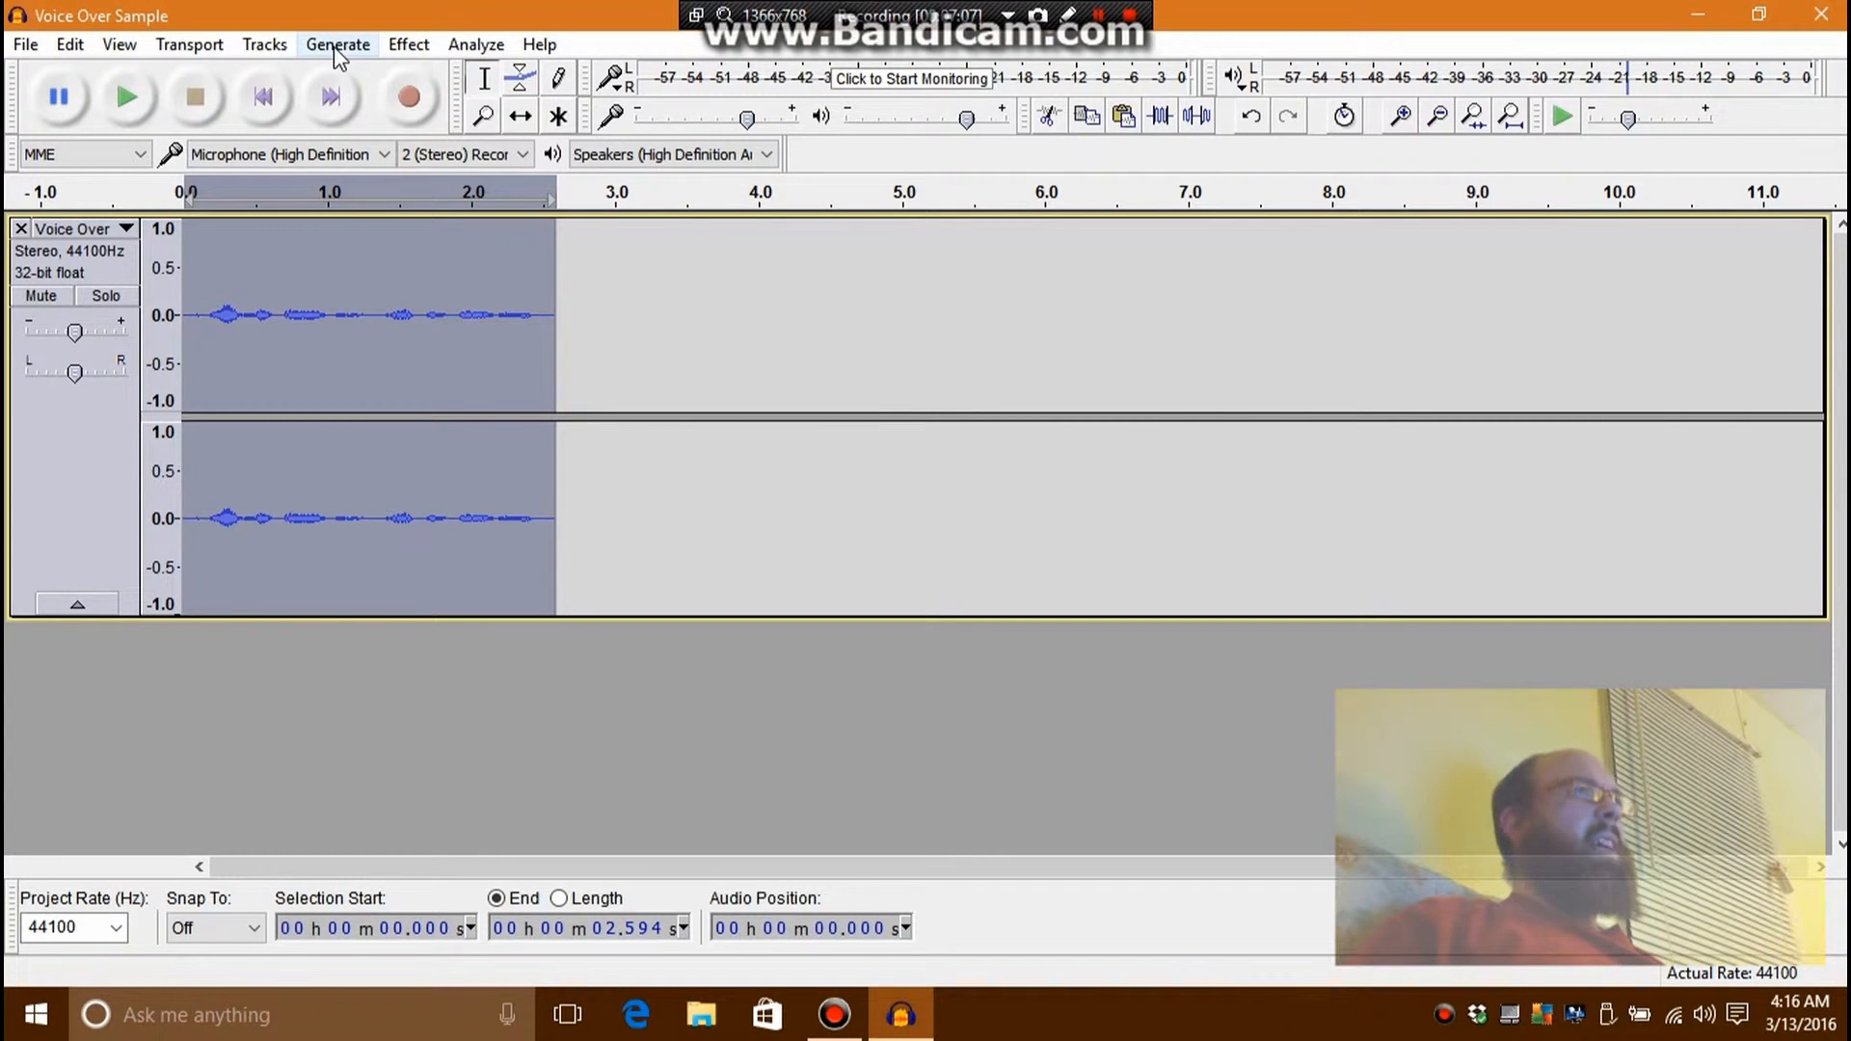
- Apply Equalization with the Bass Boost curve to the pasted speech clip
left_click(406, 49)
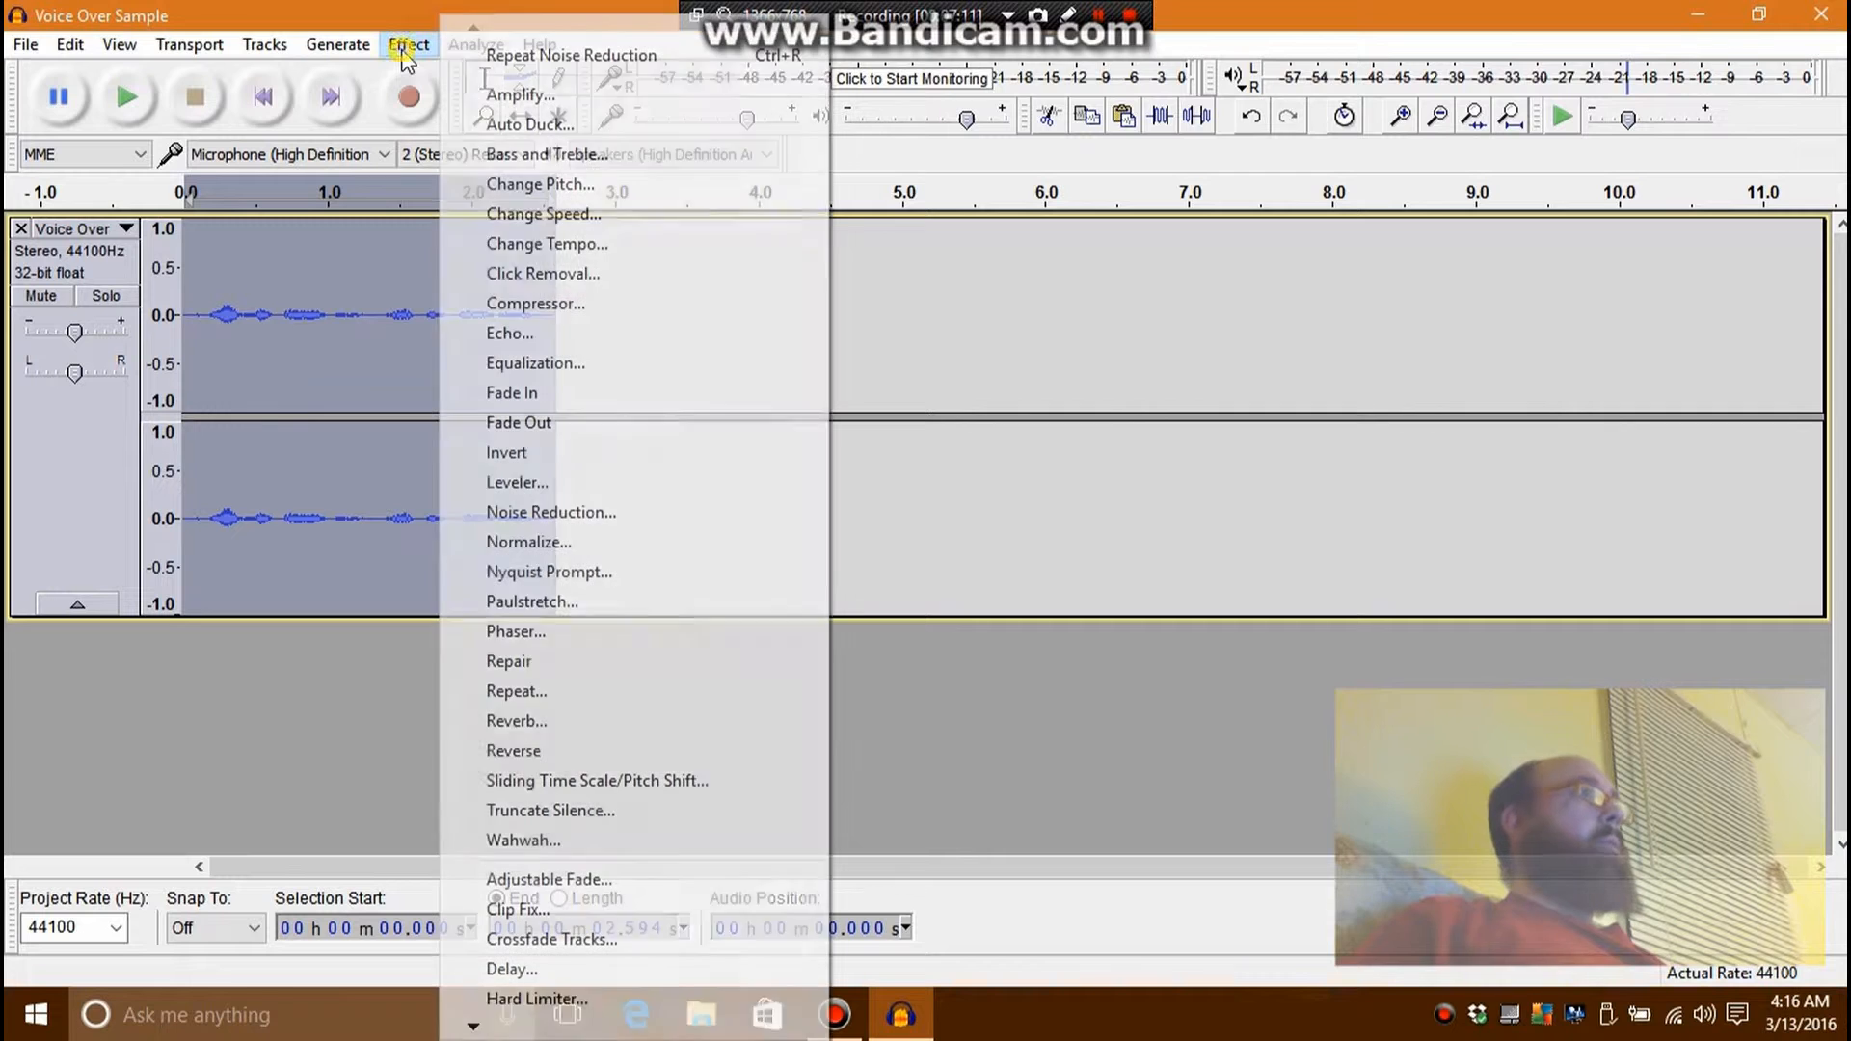
left_click(638, 363)
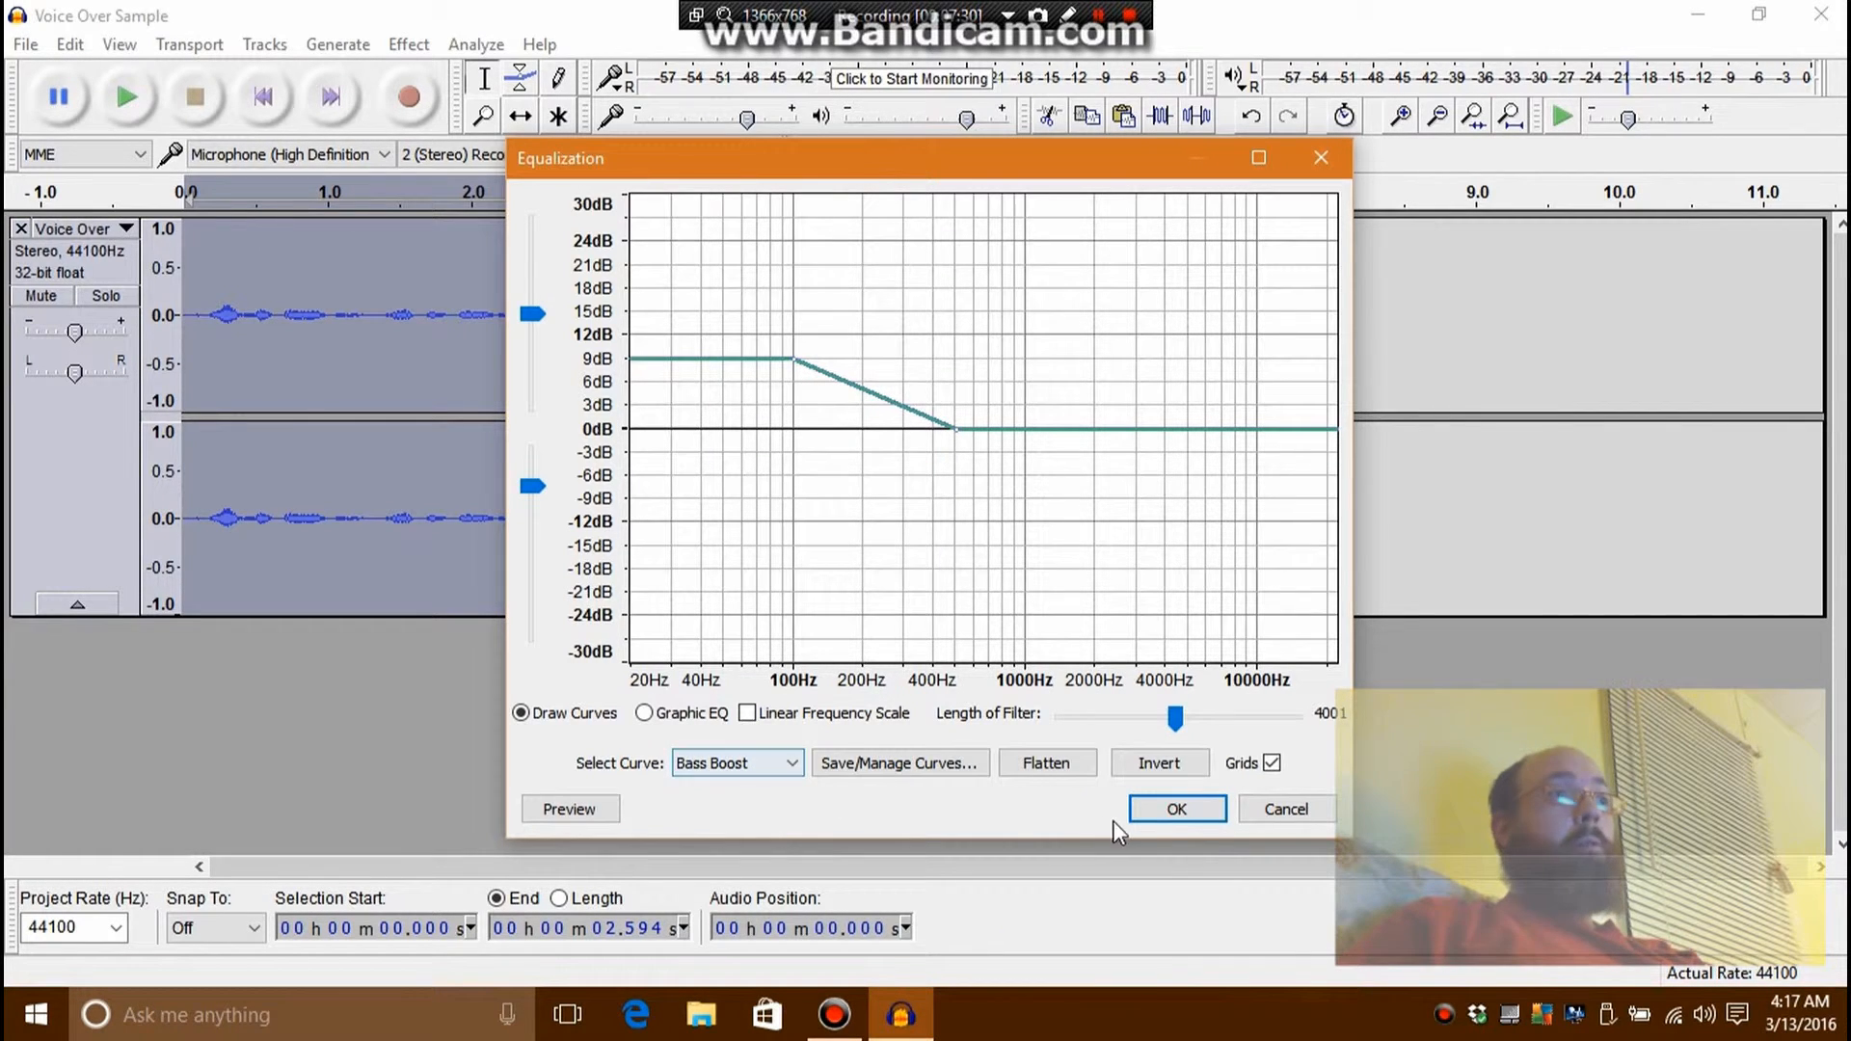
left_click(1177, 809)
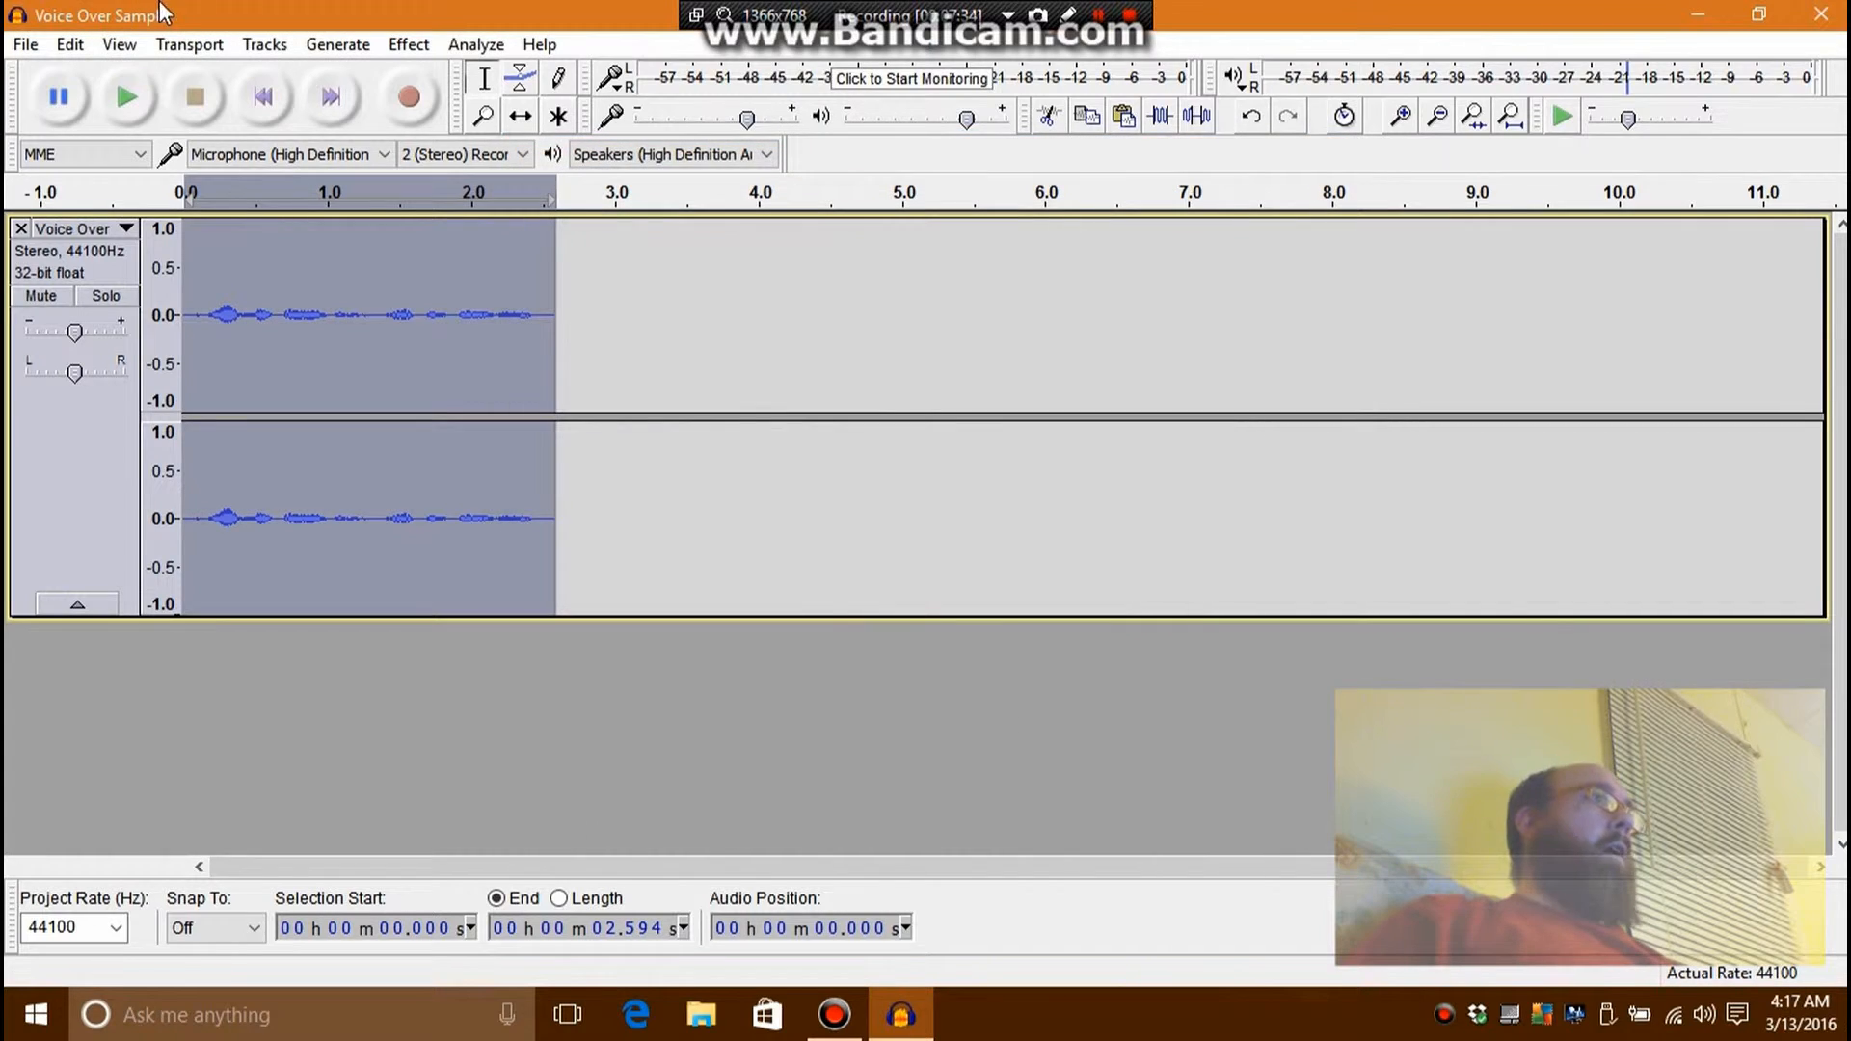
- Apply Equalization with the Treble Boost curve to the selected speech clip
left_click(409, 45)
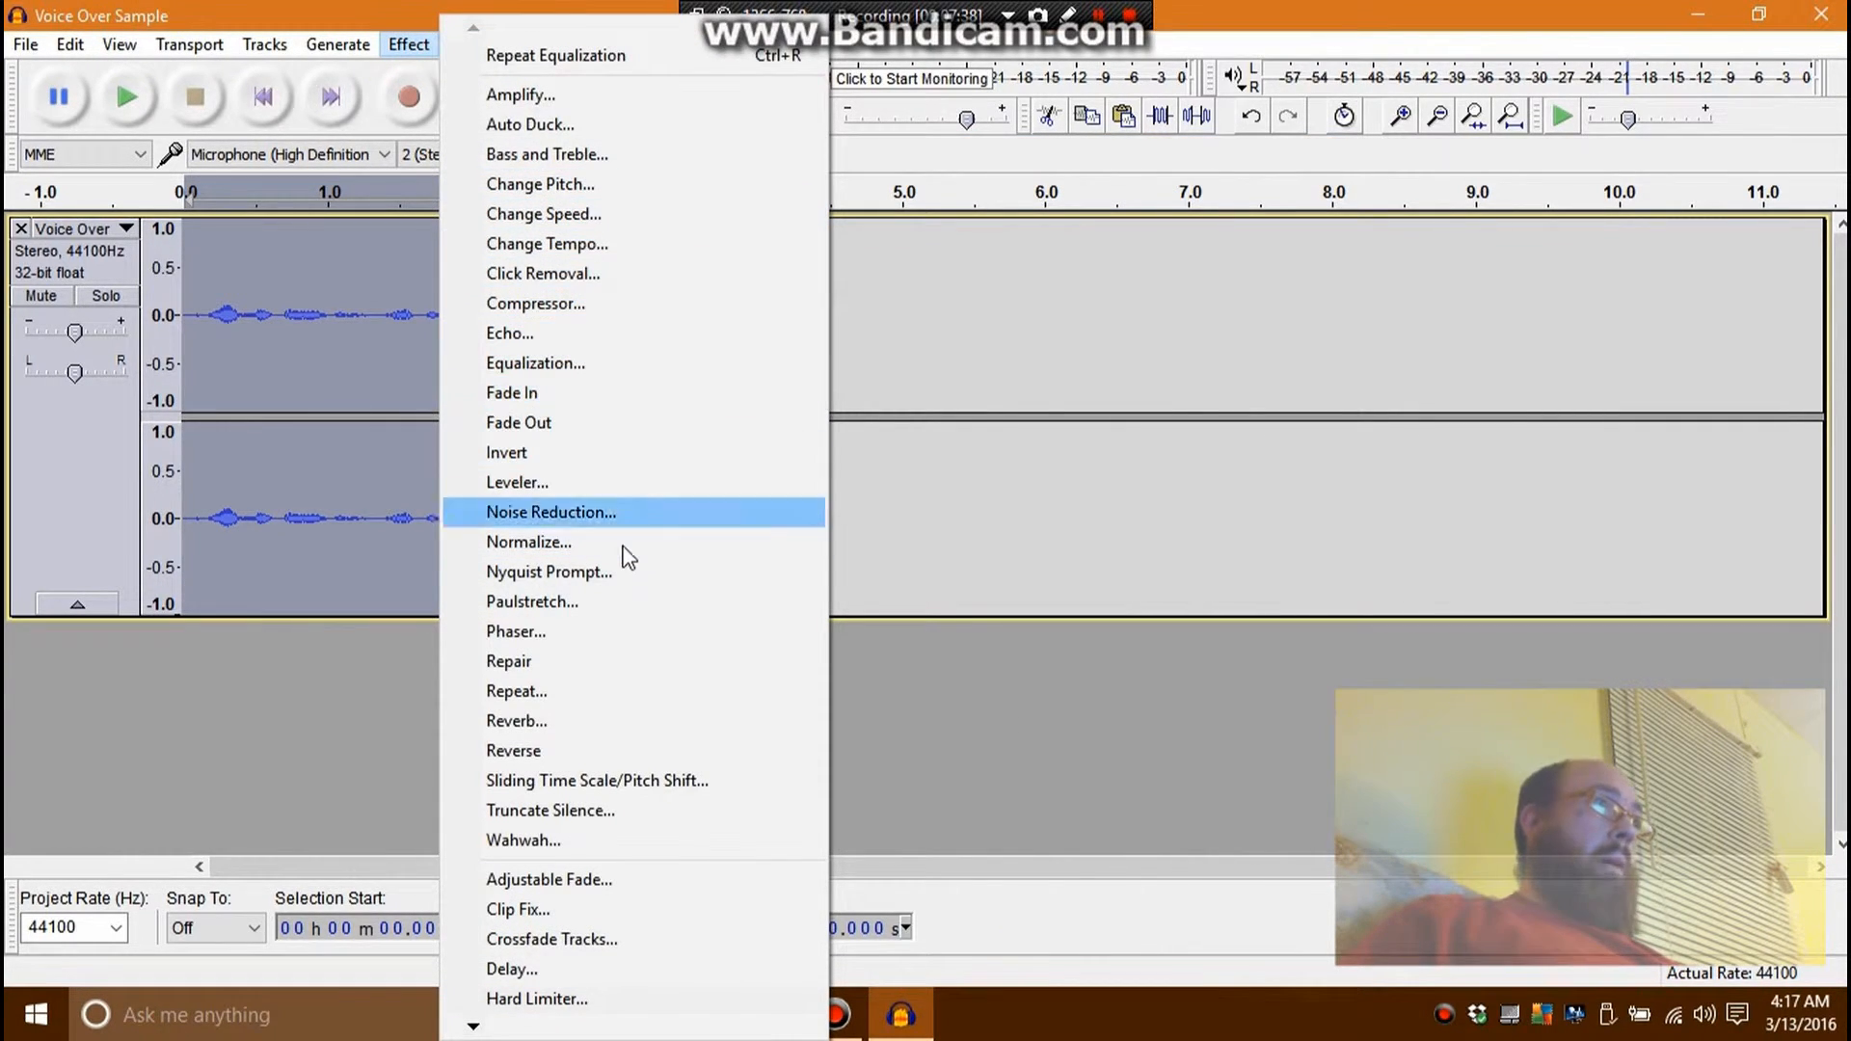
left_click(622, 364)
left_click(737, 762)
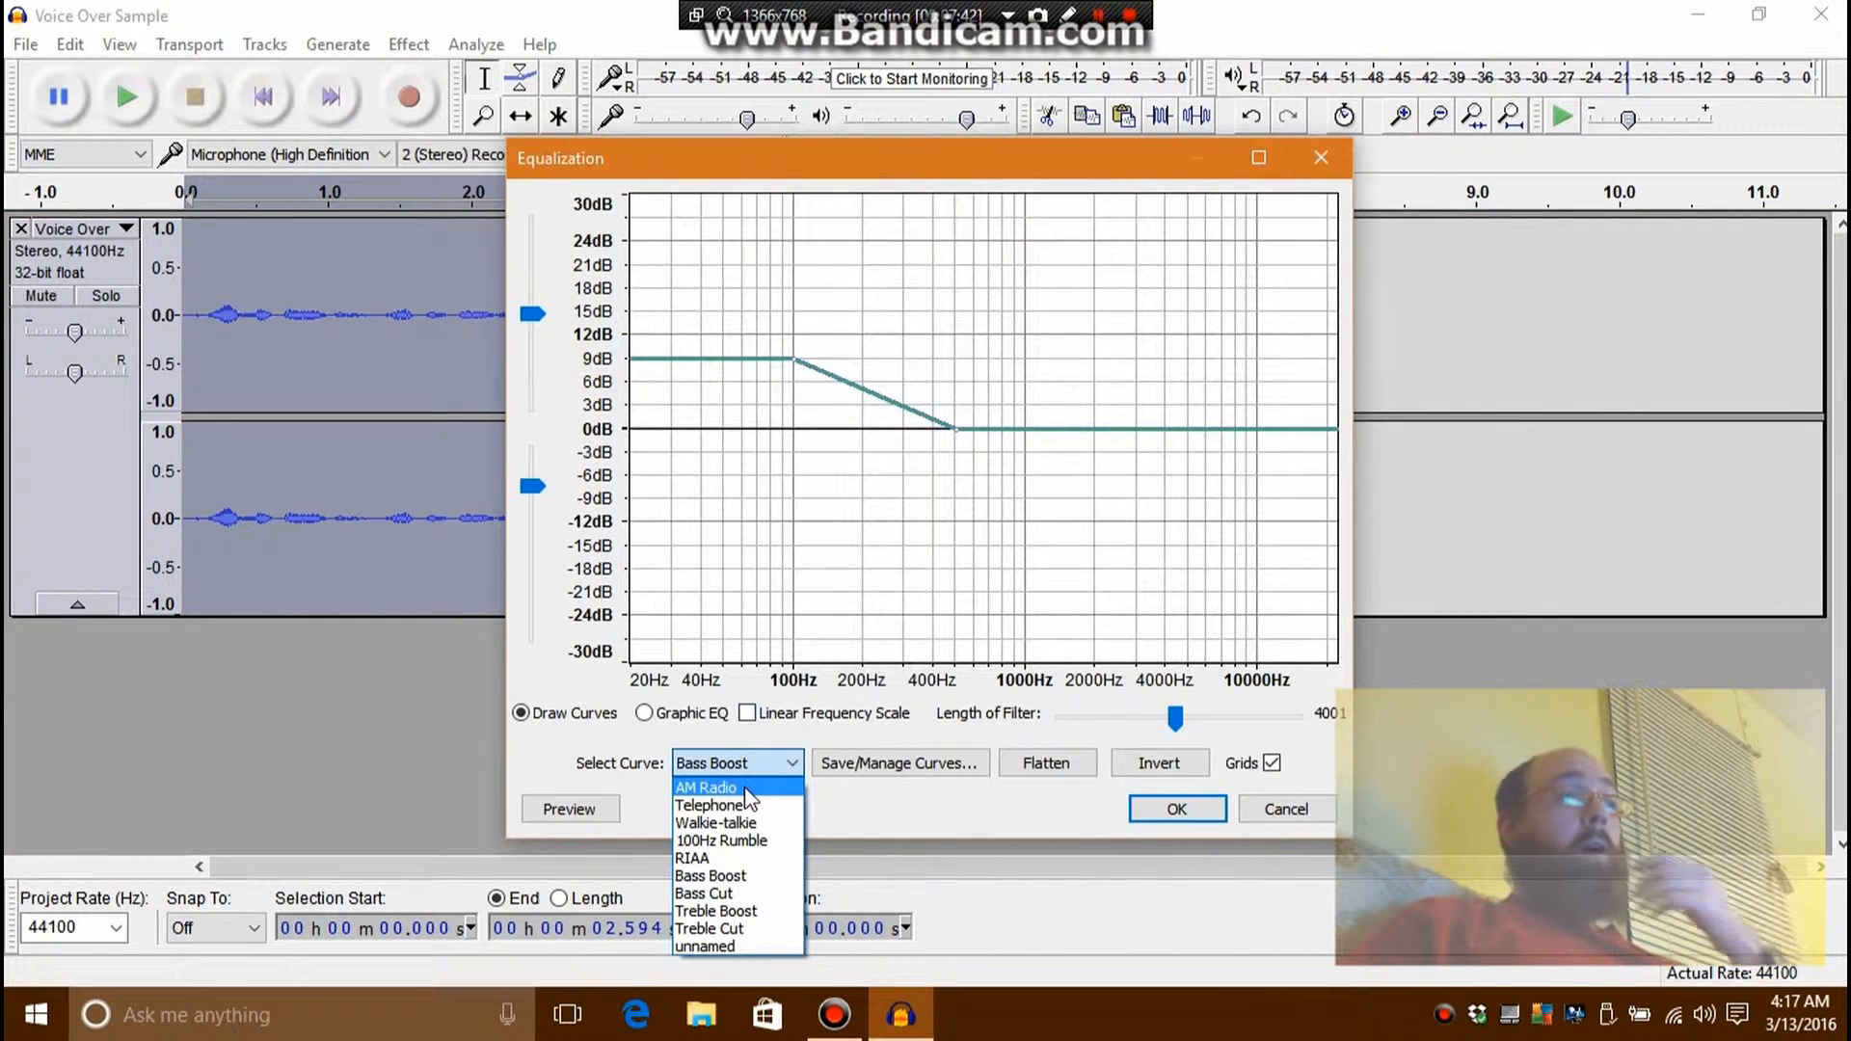
left_click(761, 911)
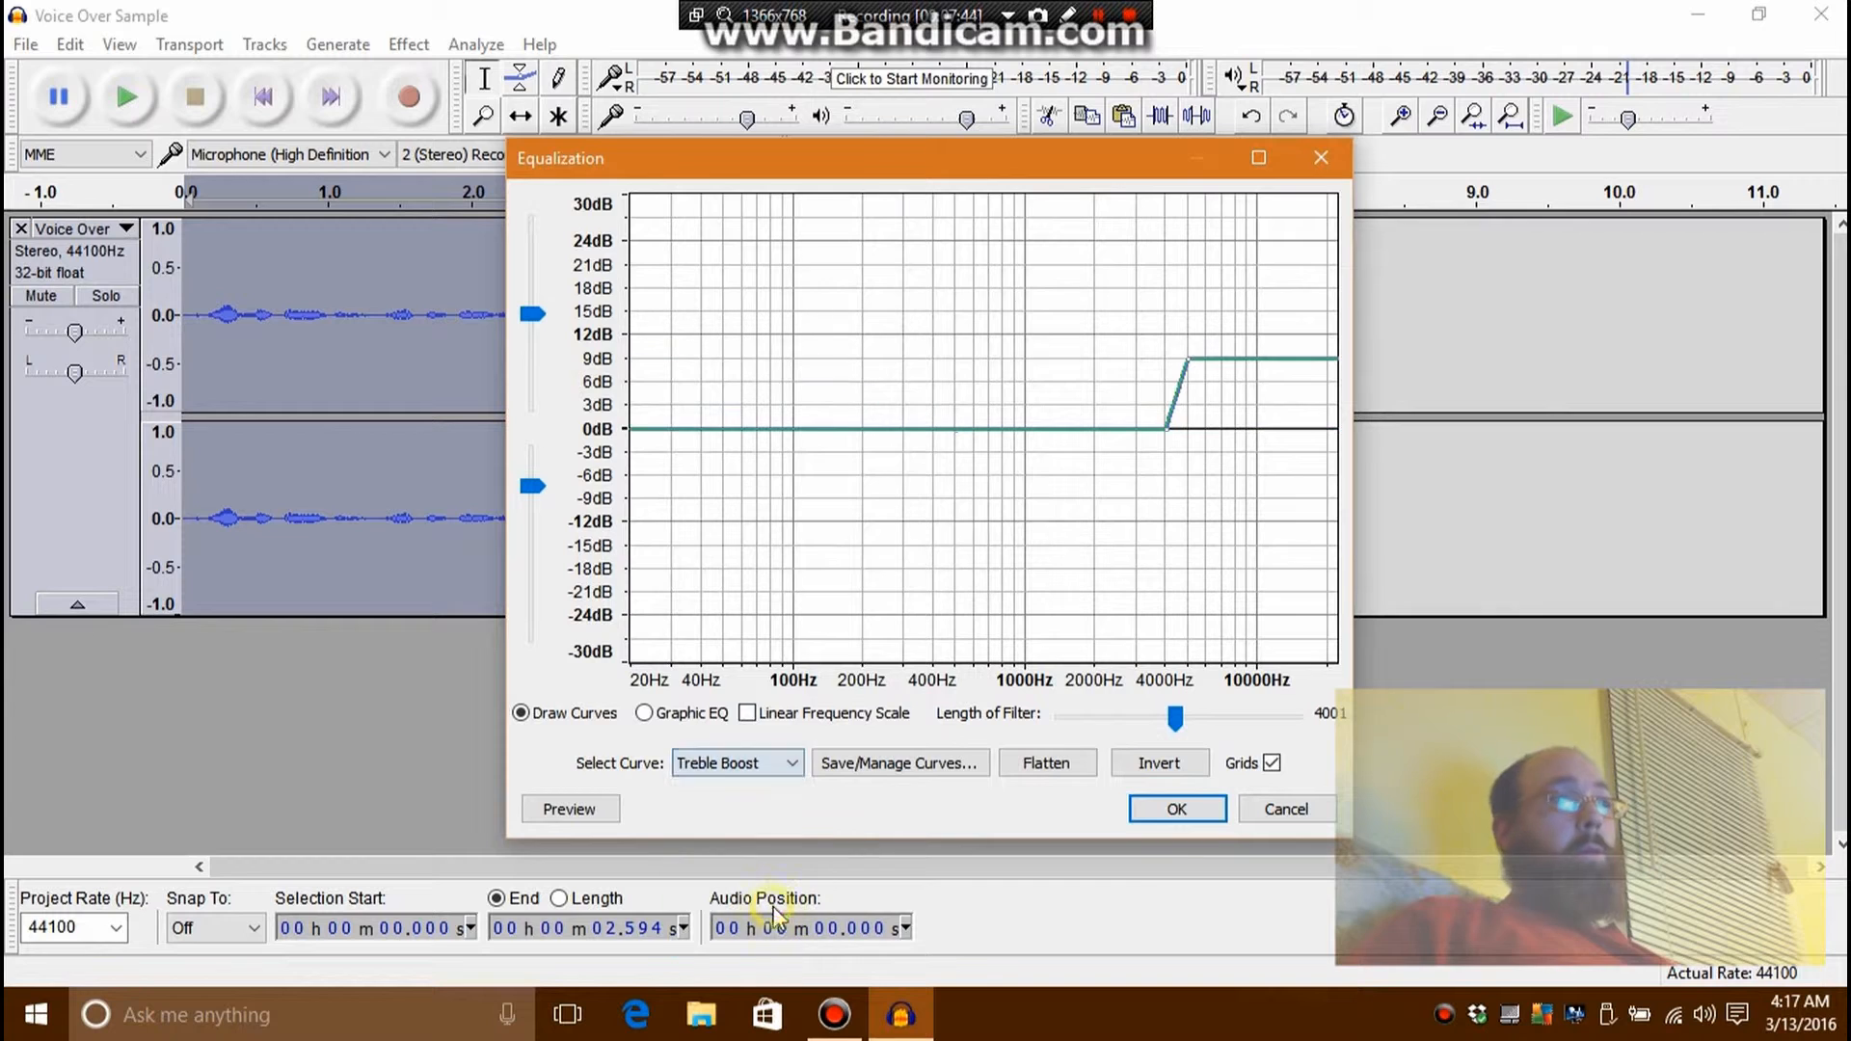
left_click(1178, 810)
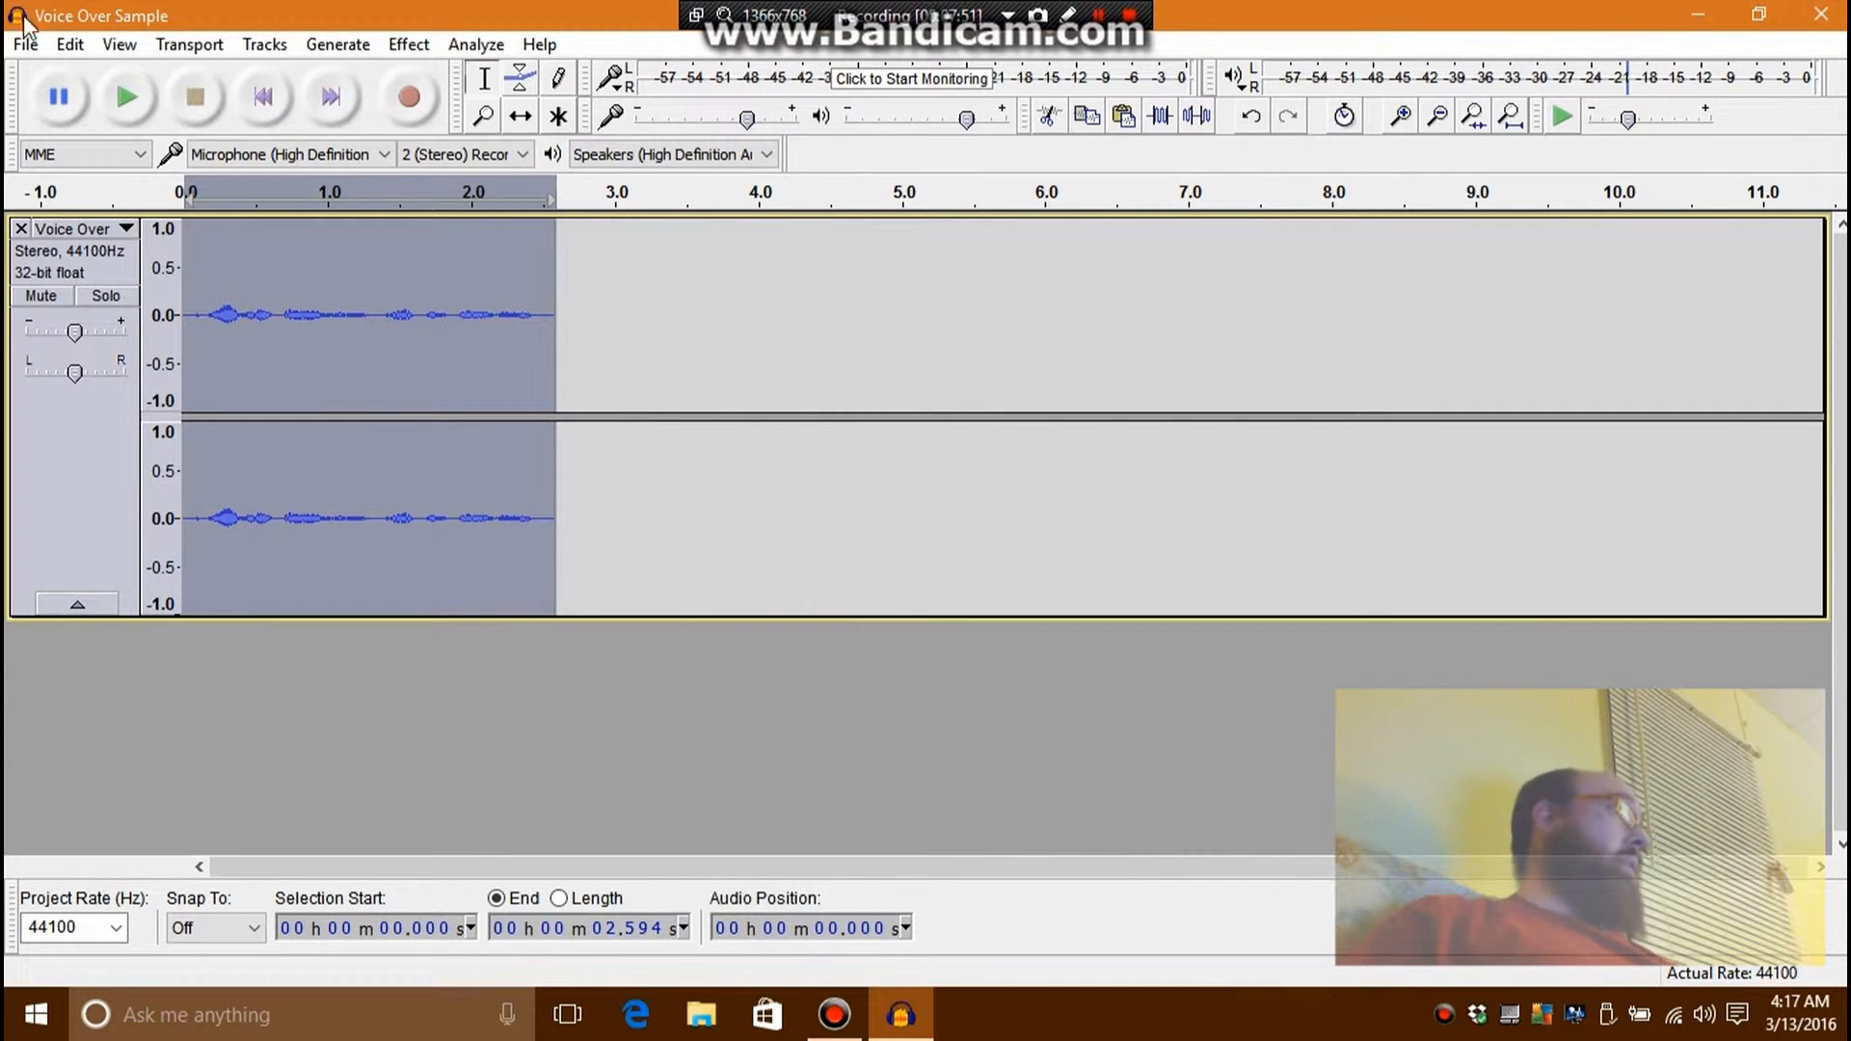
- Apply the Compressor to the speech clip with -18 dB threshold, -40 dB noise floor, 2:1 ratio and make-up gain for 0 dB
left_click(401, 45)
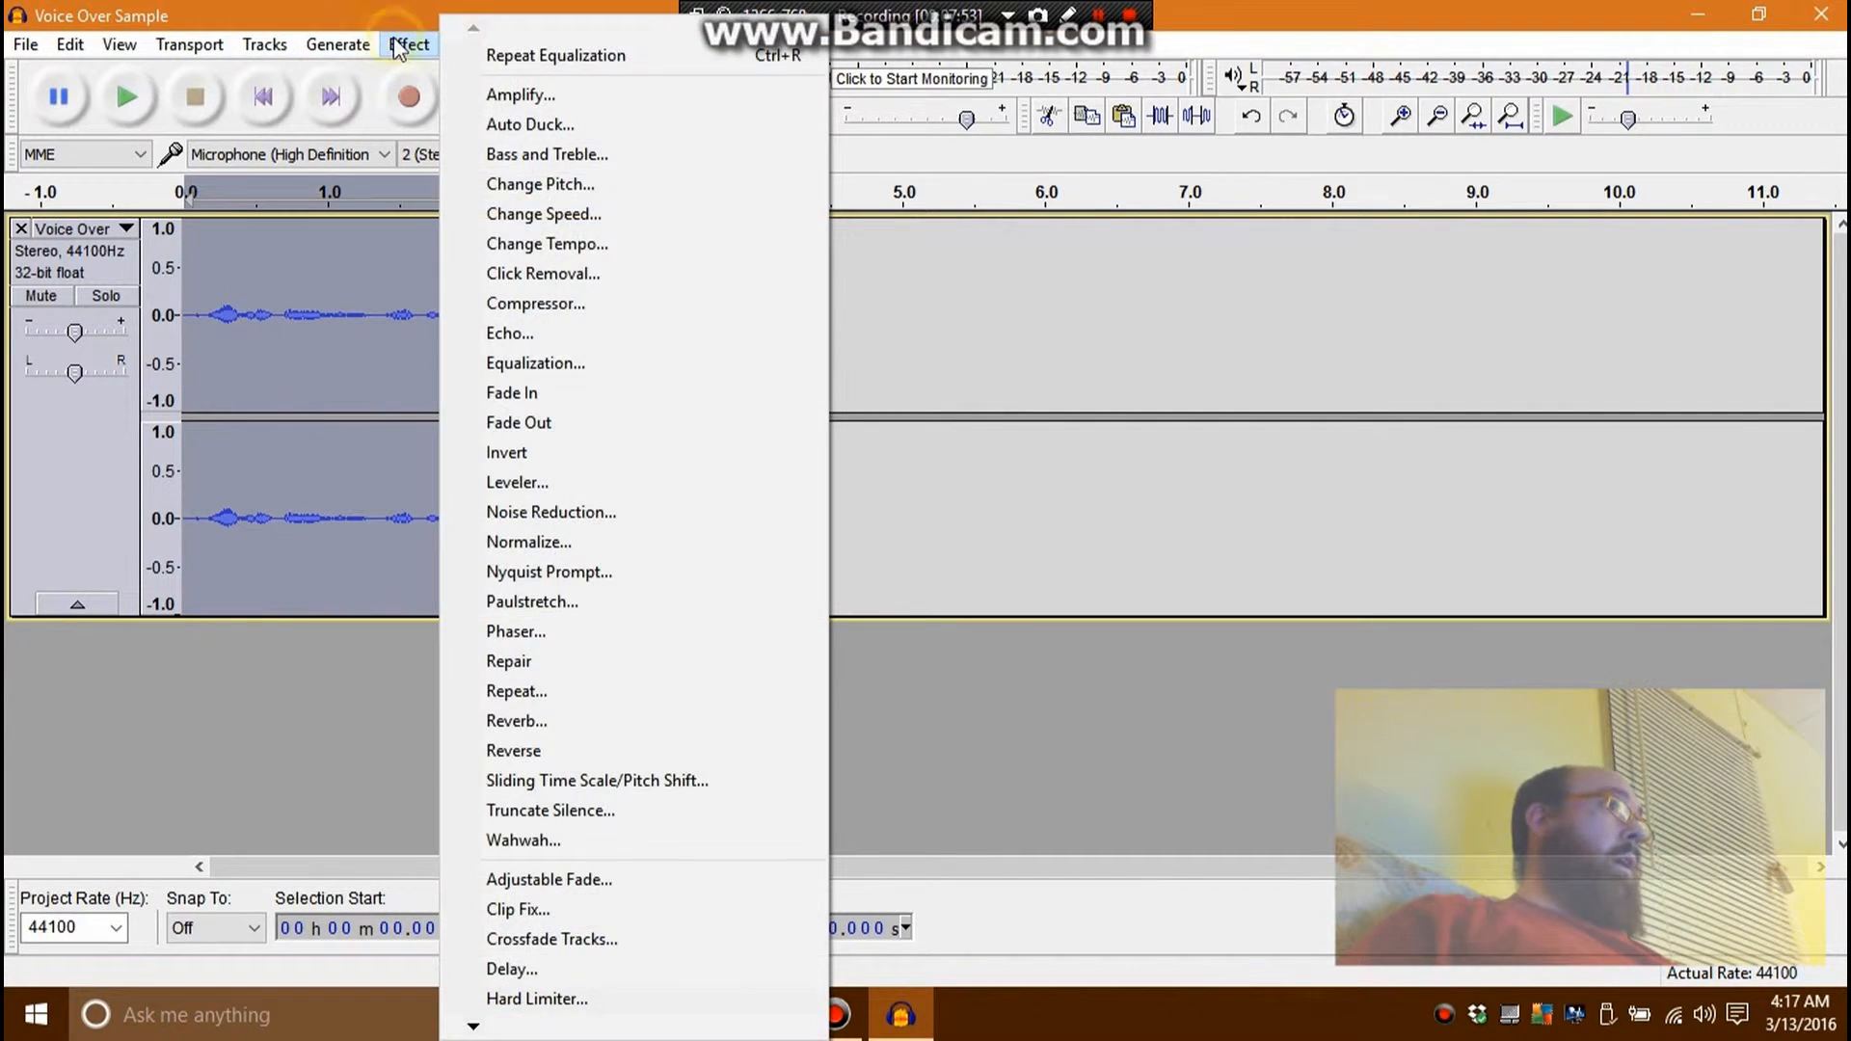
left_click(536, 305)
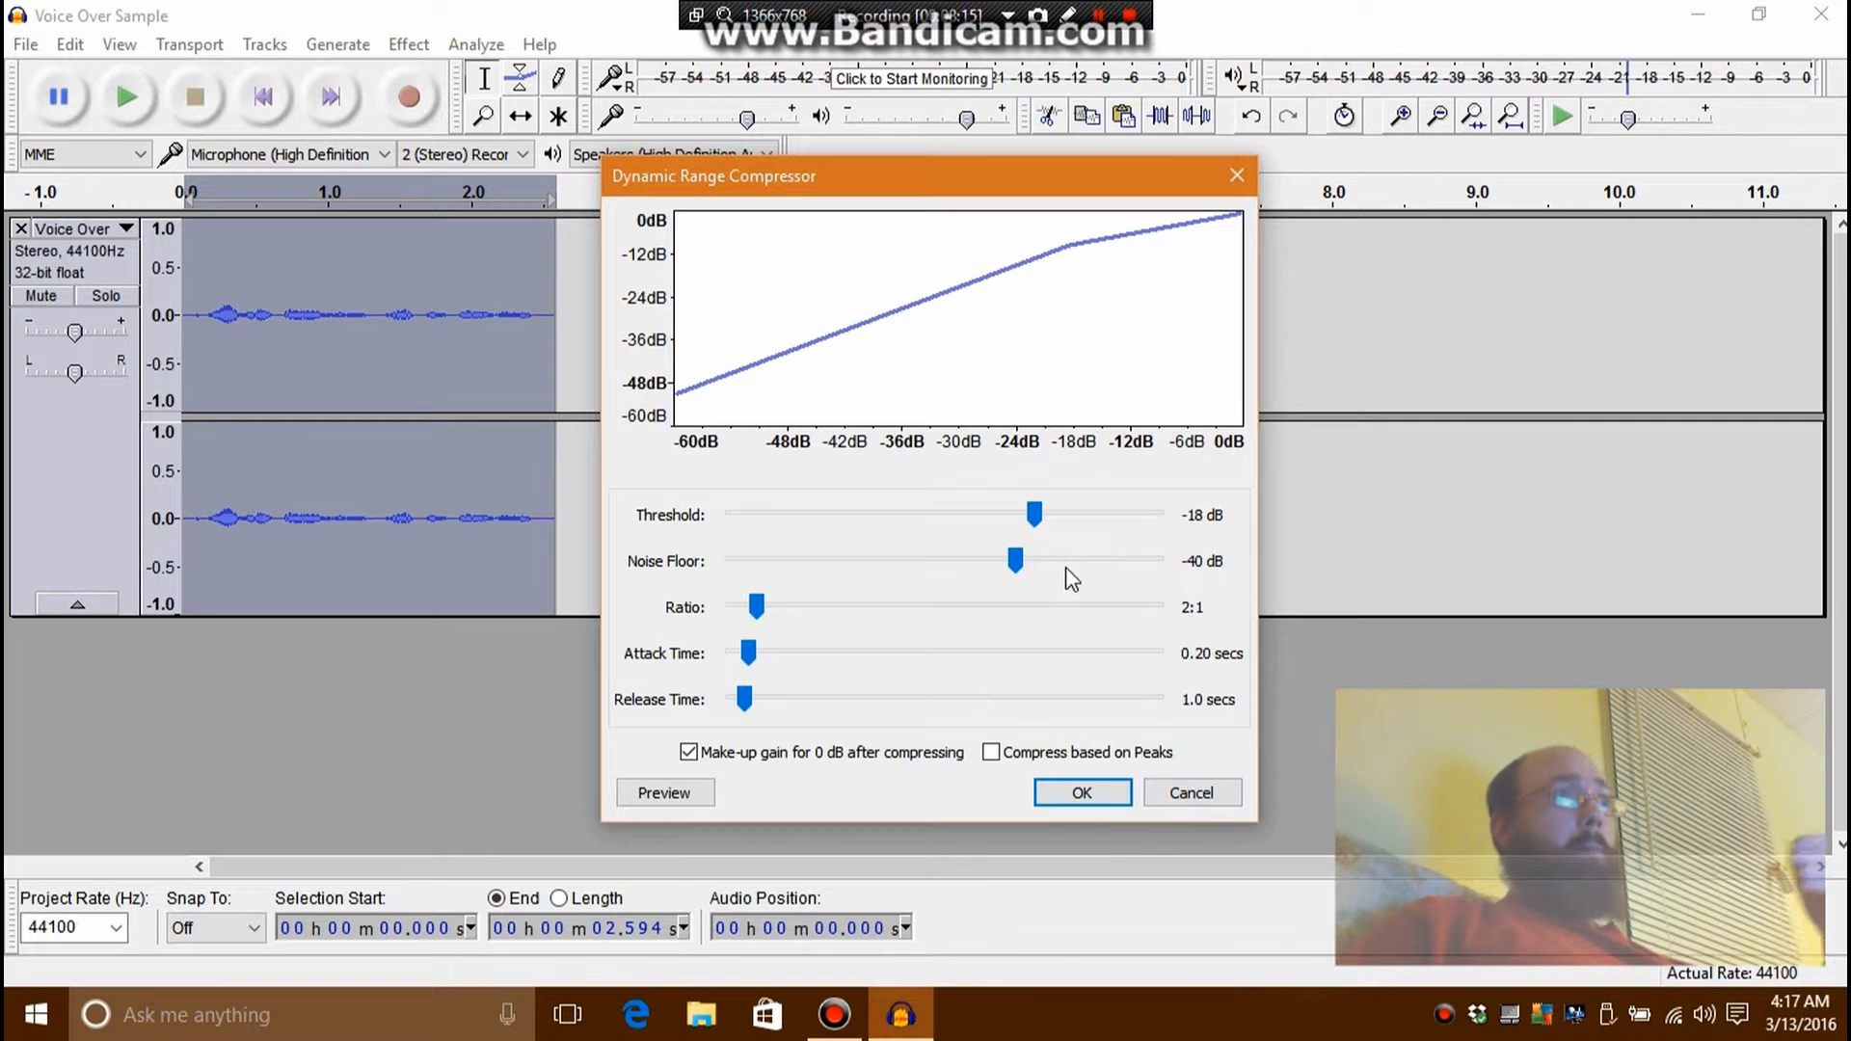
left_click(1115, 790)
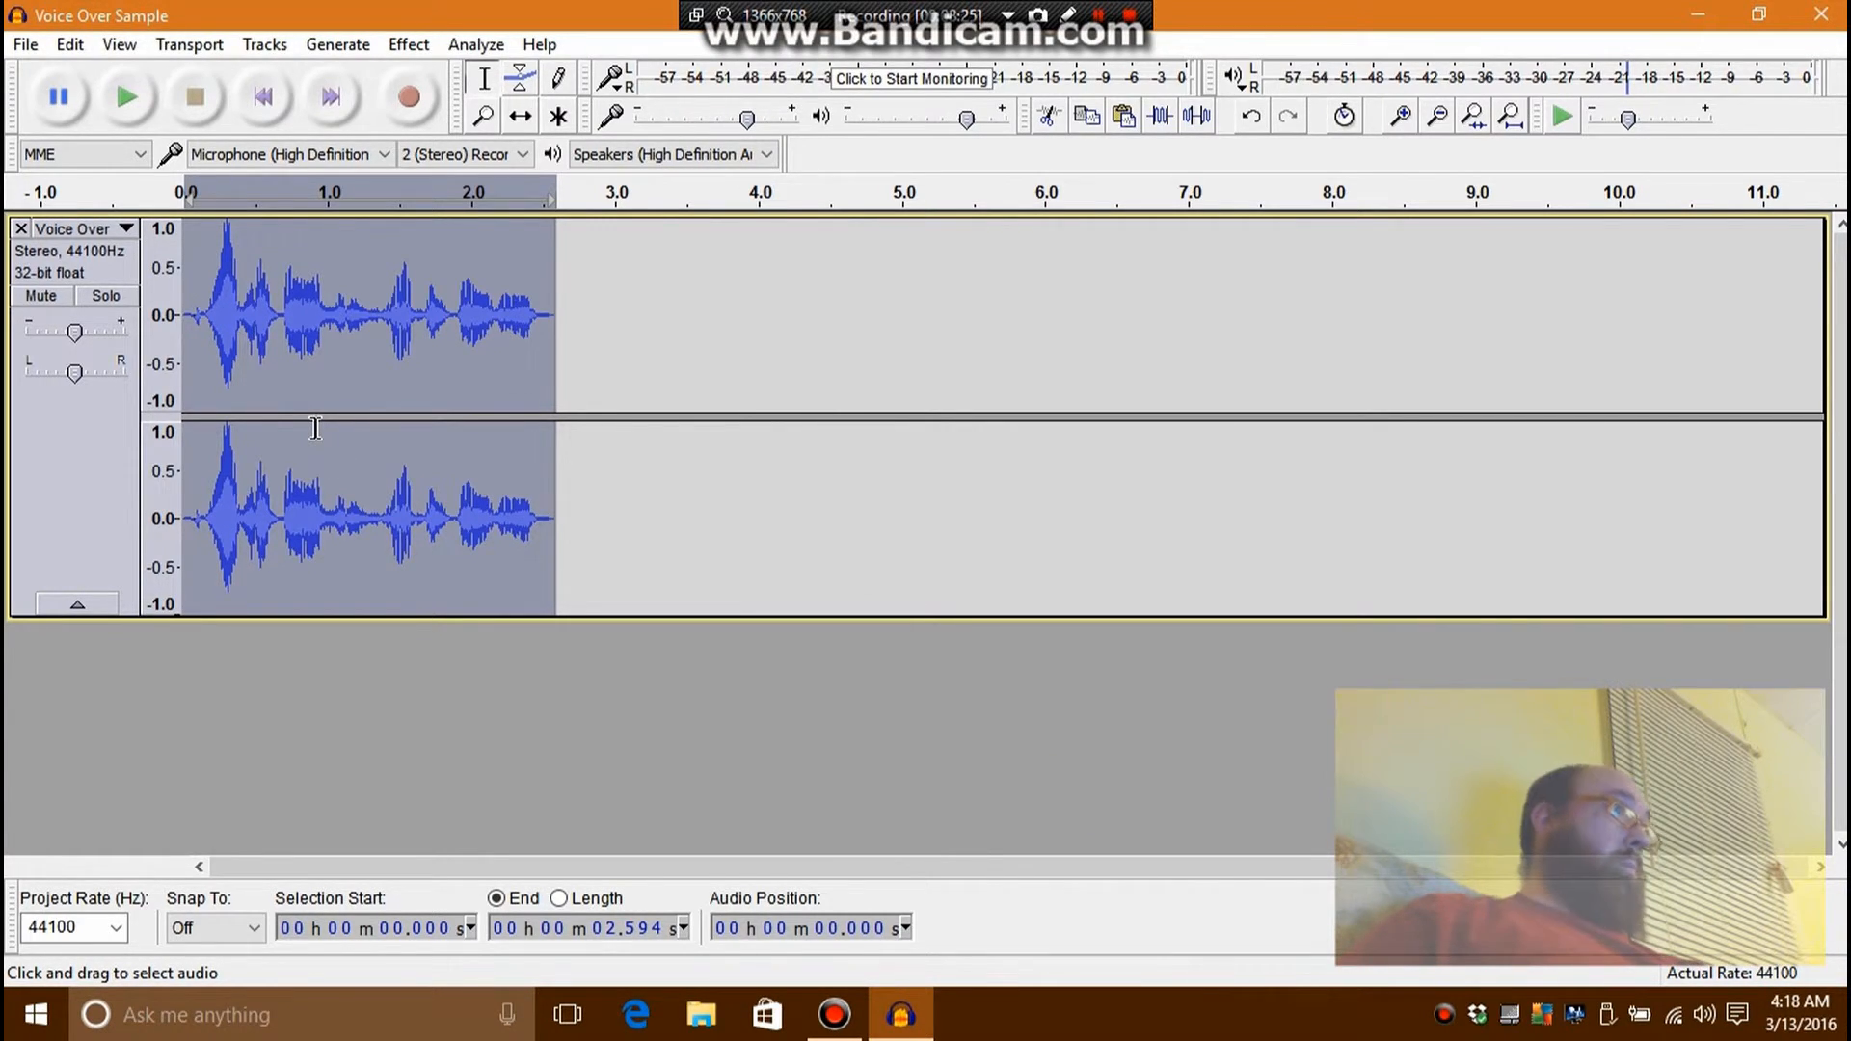
- Normalize the speech clip to a maximum amplitude of -1.0 dB with DC offset removed, and play back the result
left_click(409, 45)
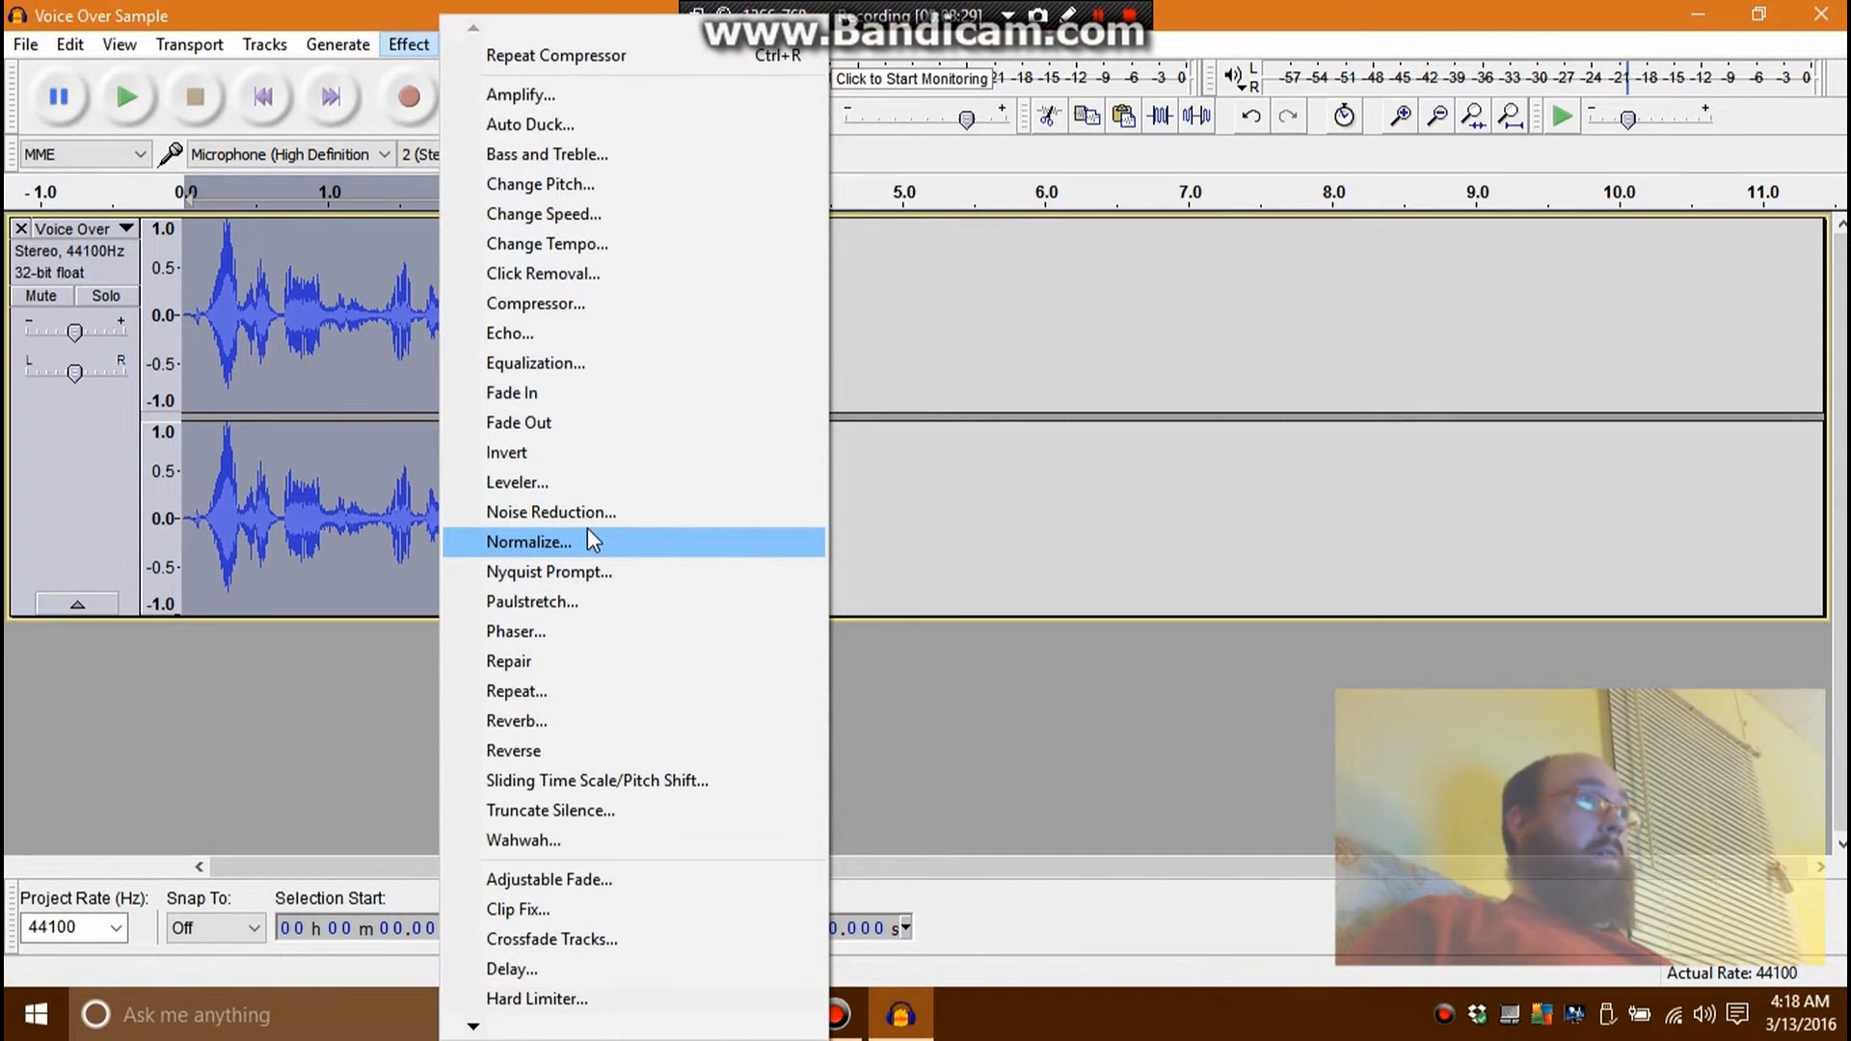
left_click(529, 541)
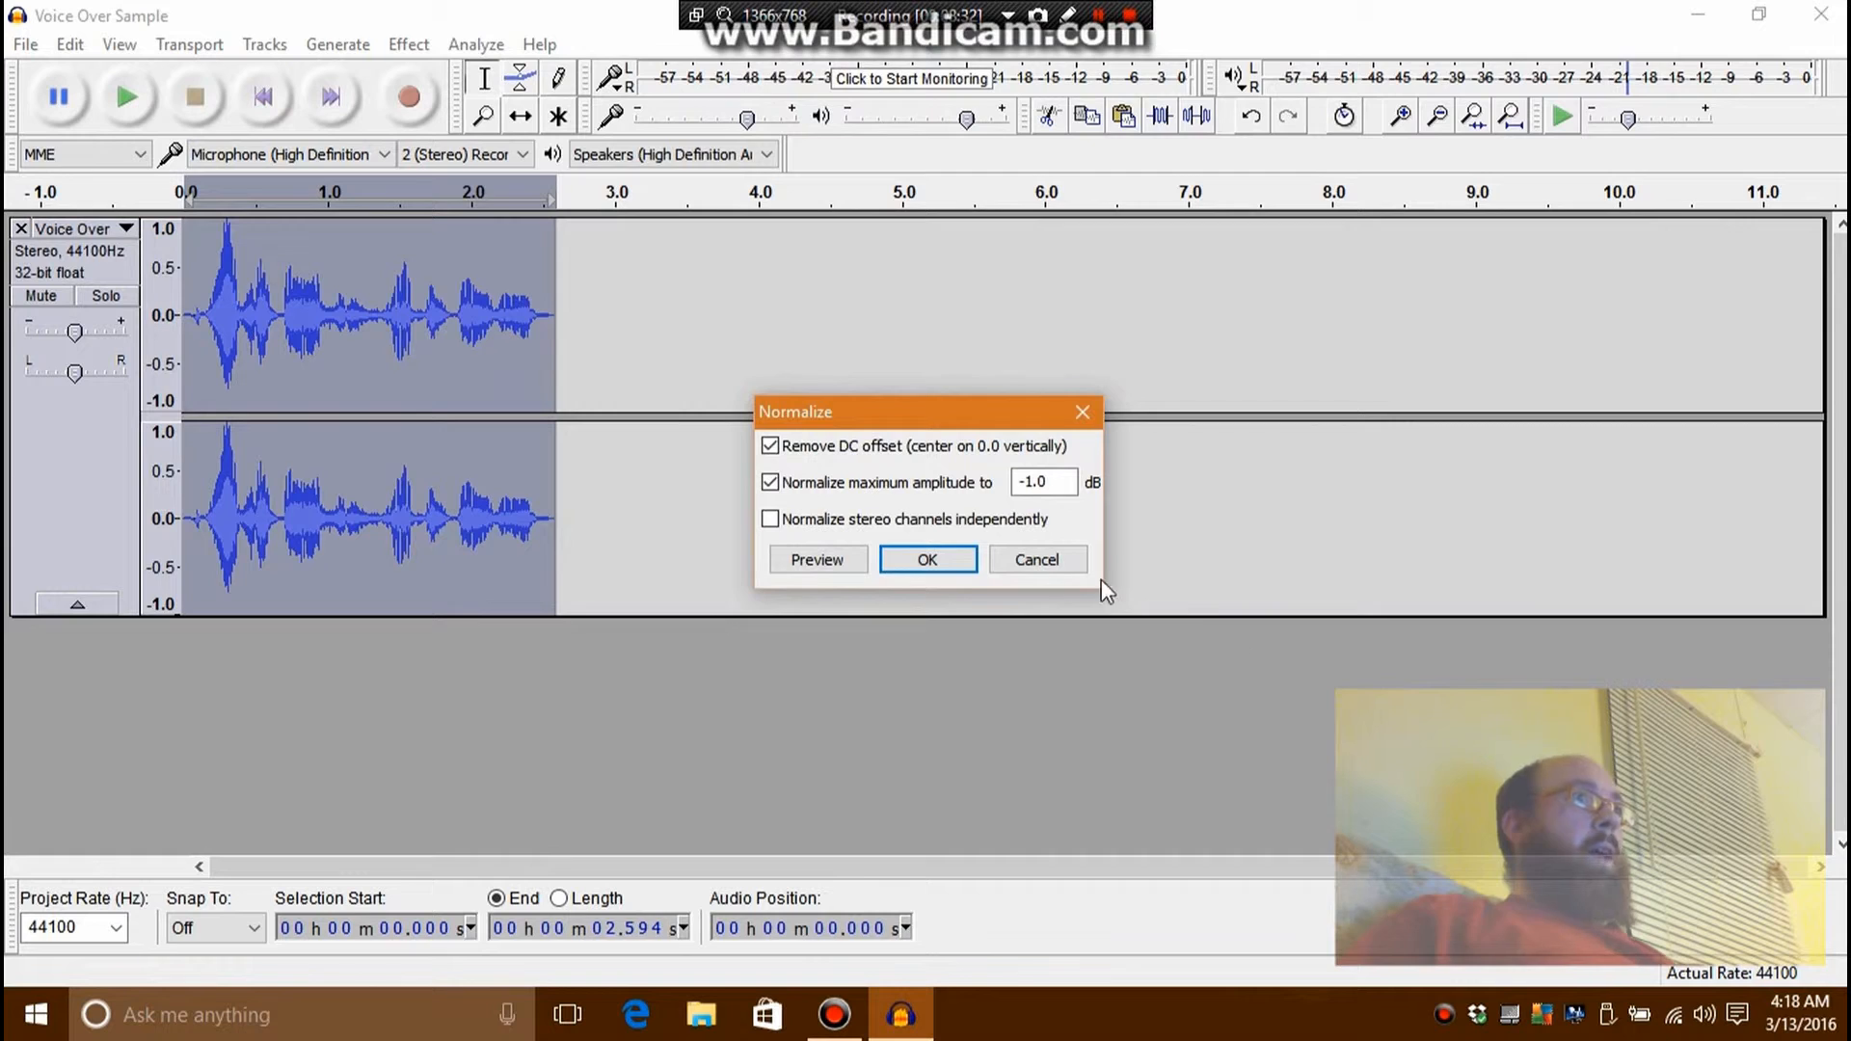
left_click(958, 568)
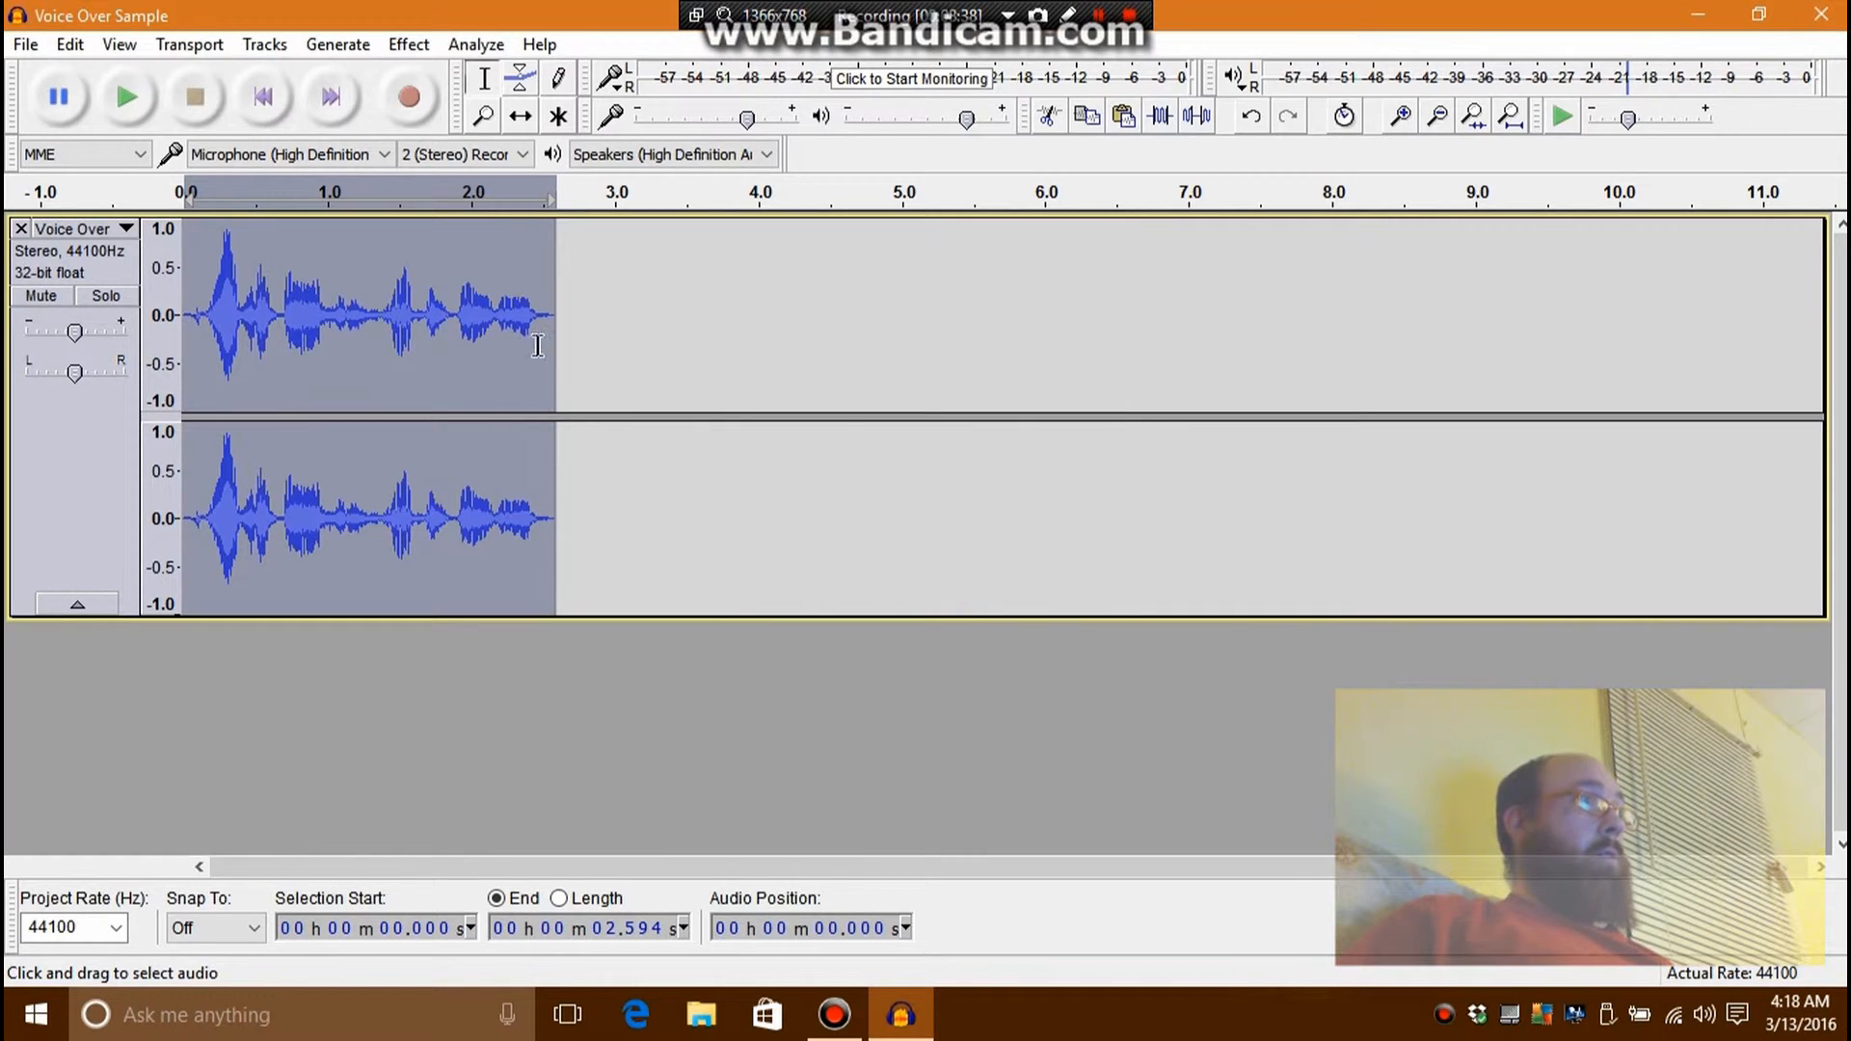
left_click(136, 104)
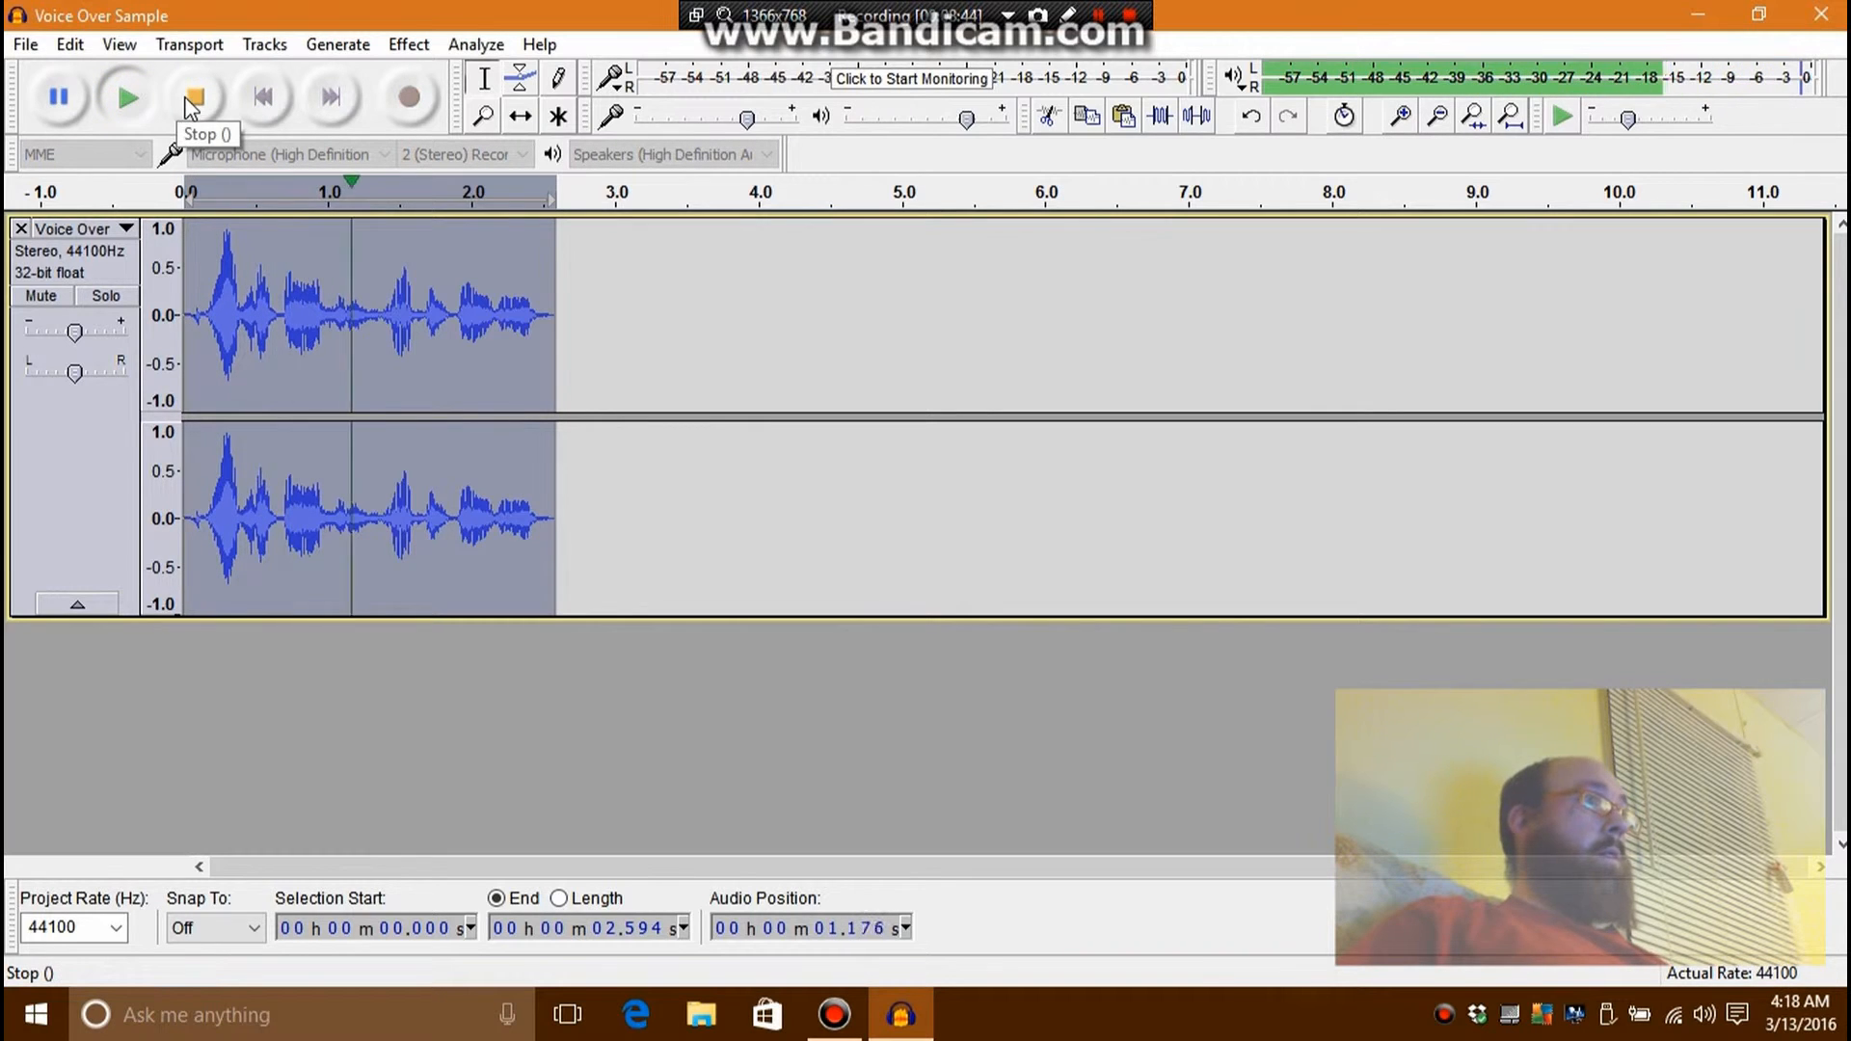